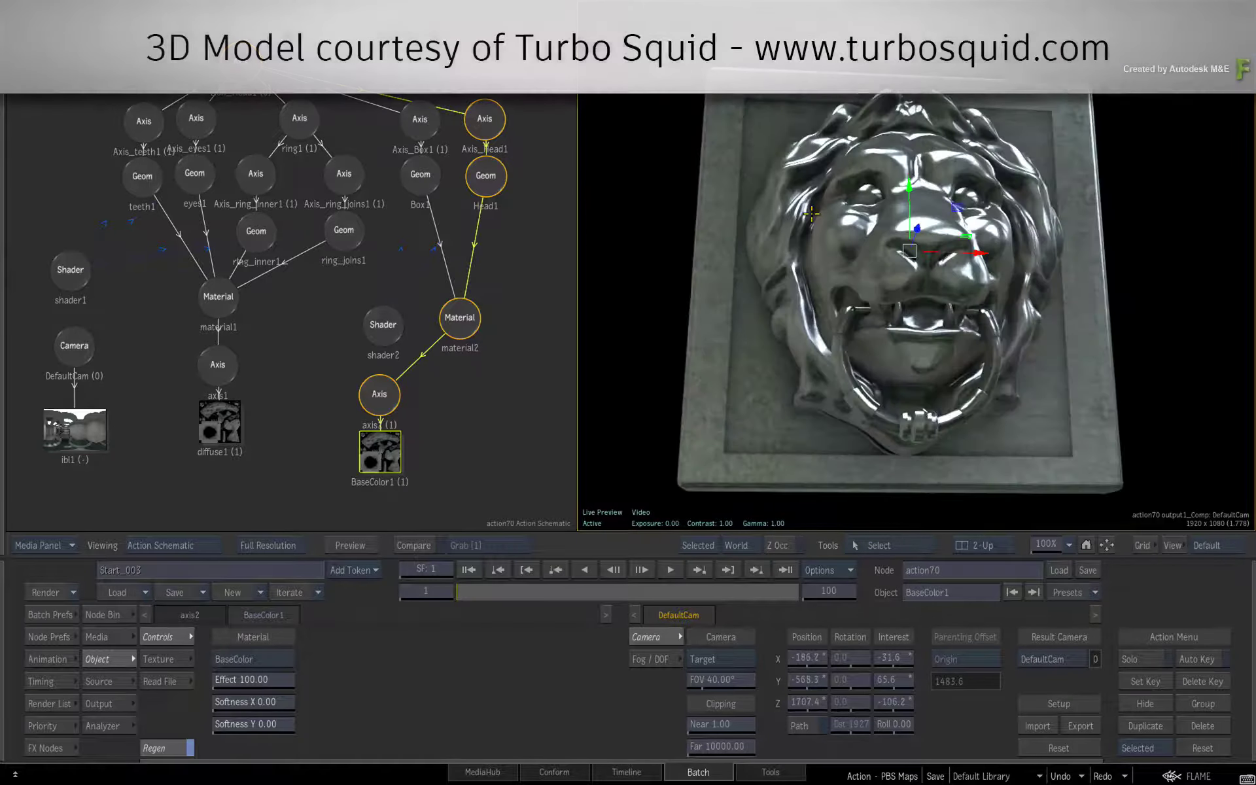
Orbit the camera around the lion head and hide the icons in the 3D view
left_click_drag(850, 207, 799, 245)
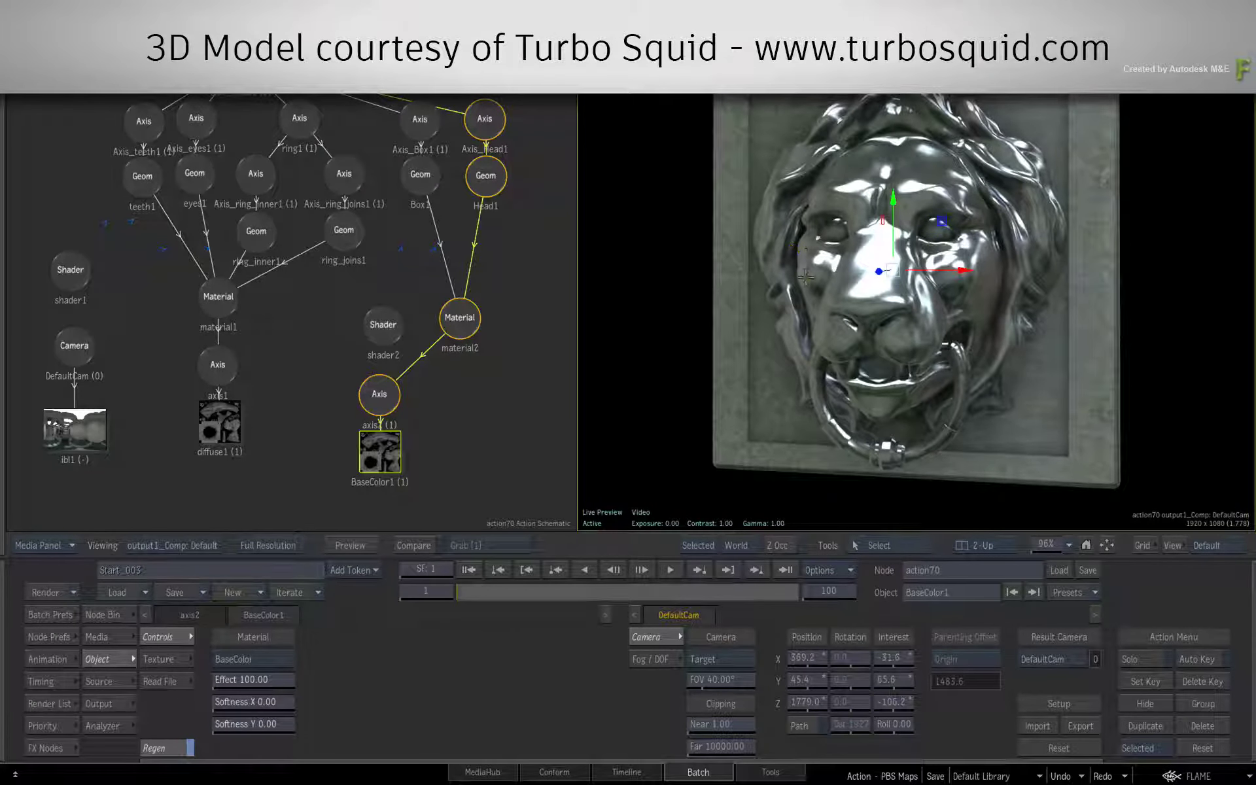
key("shift+i")
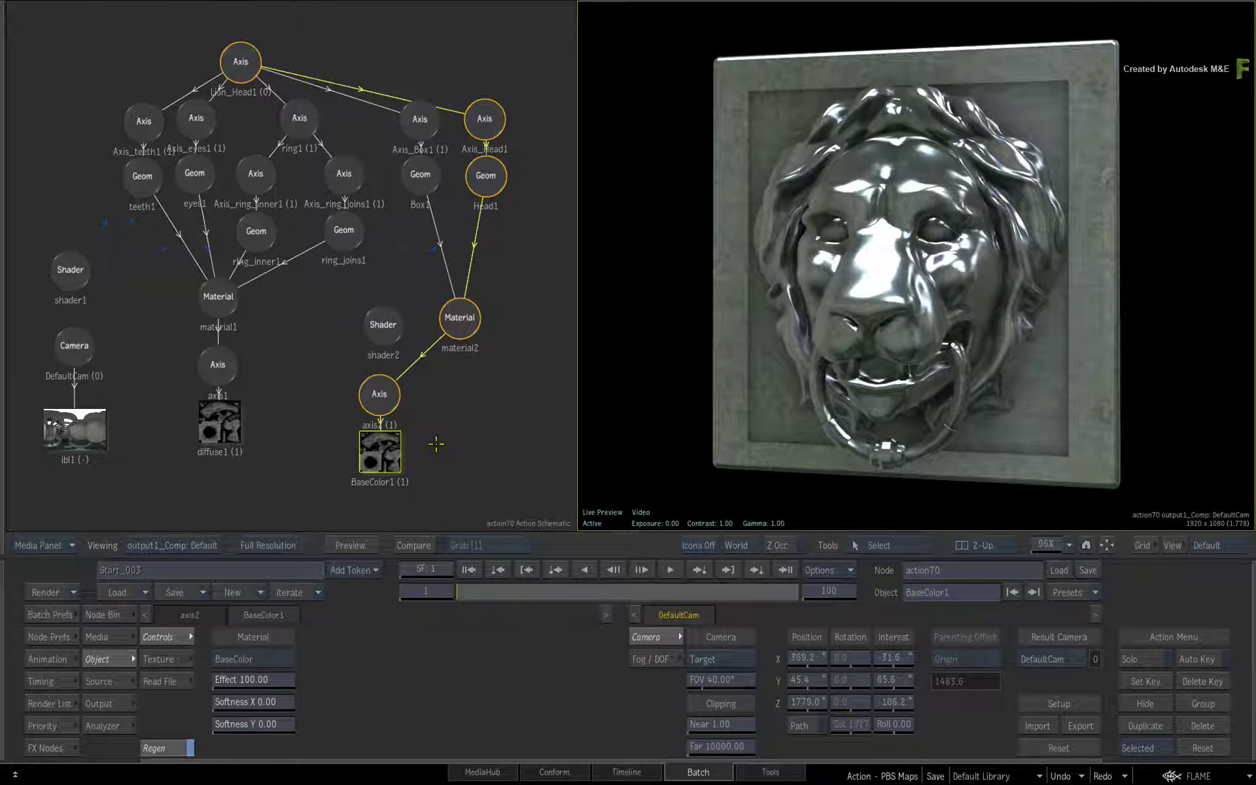
Add a Substance Noise node with the Dirt_2 preset to the batch schematic
key("Escape")
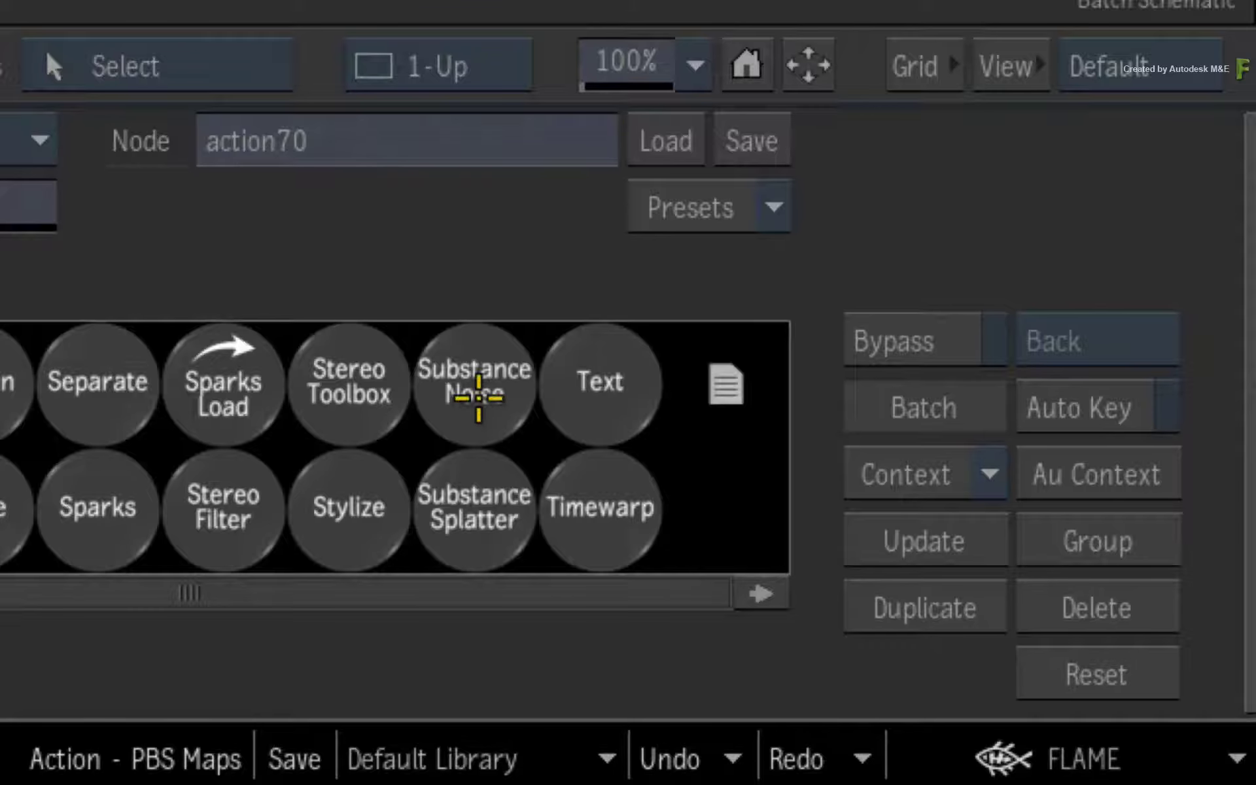
left_click_drag(1045, 522, 1035, 465)
left_click_drag(461, 305, 203, 393)
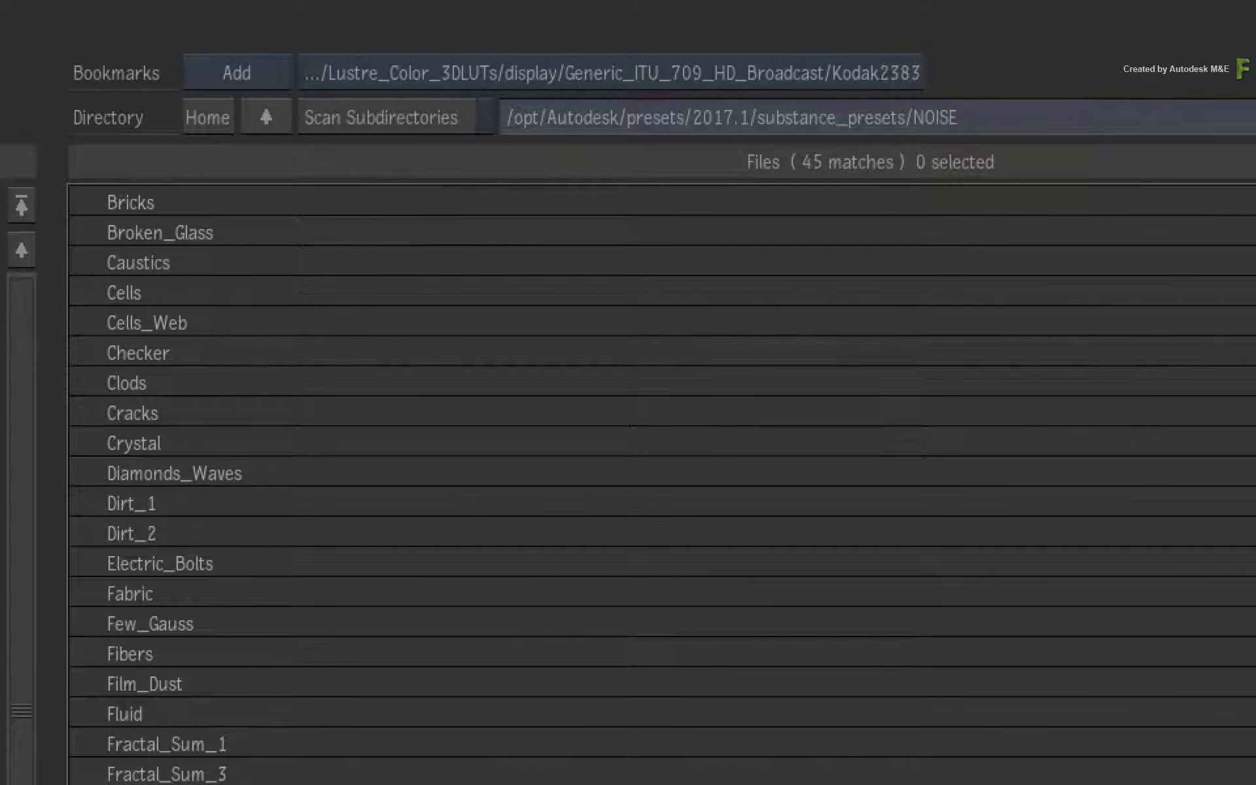
double_click(537, 264)
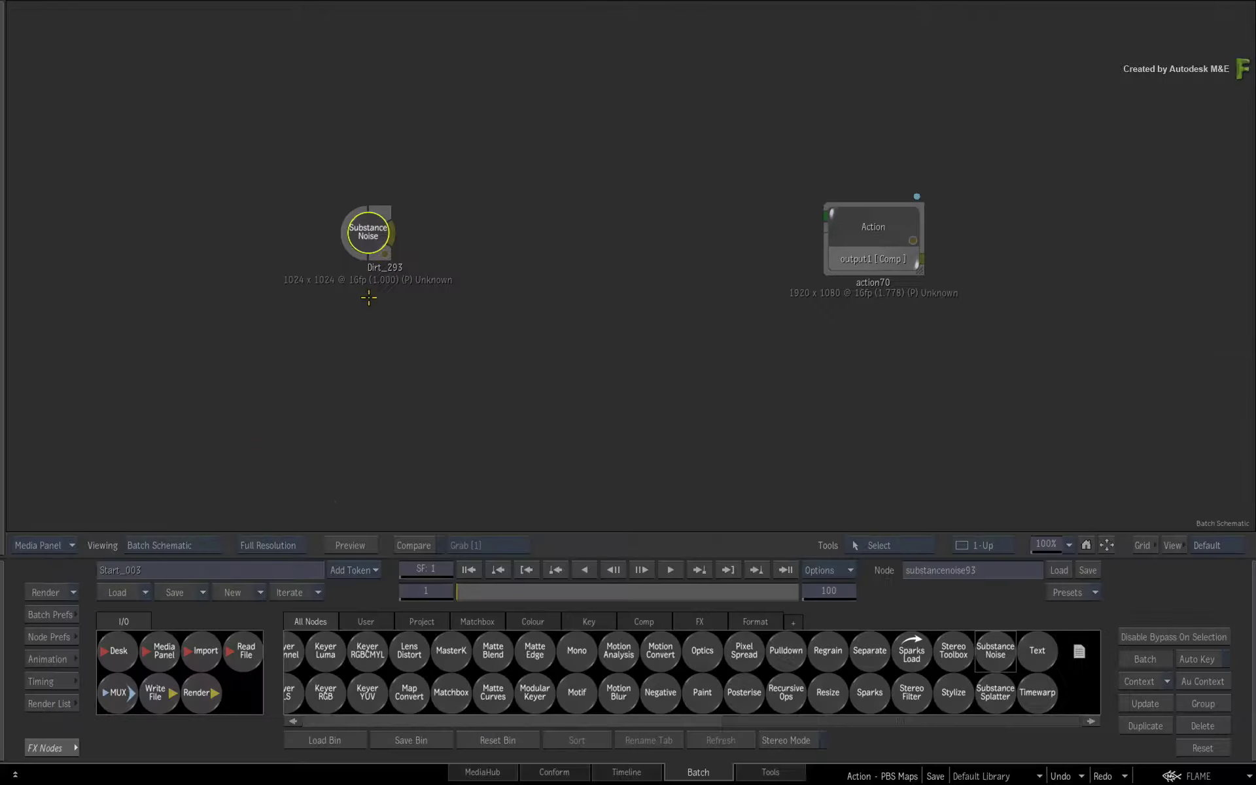
View the Substance Noise result and set its pattern scale to 250
left_click(372, 247)
key("F4")
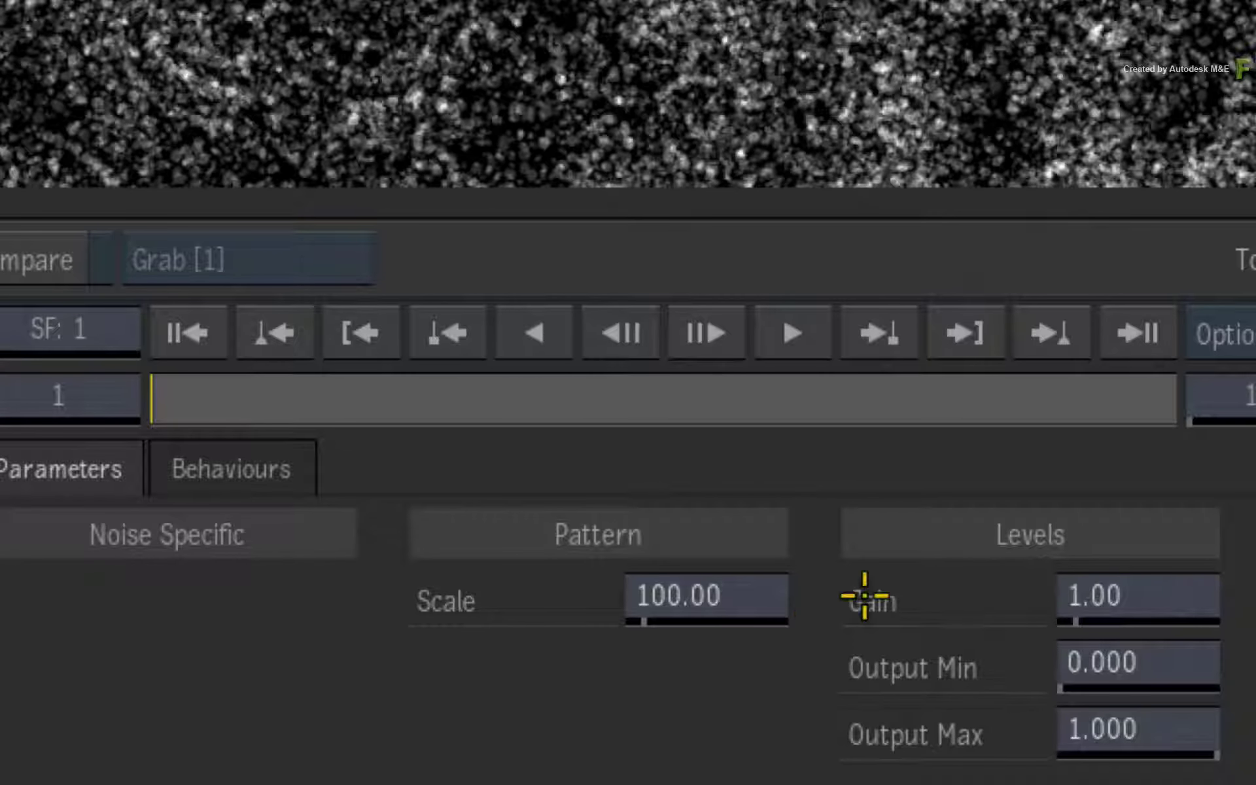
left_click(735, 599)
type("250")
key("Return")
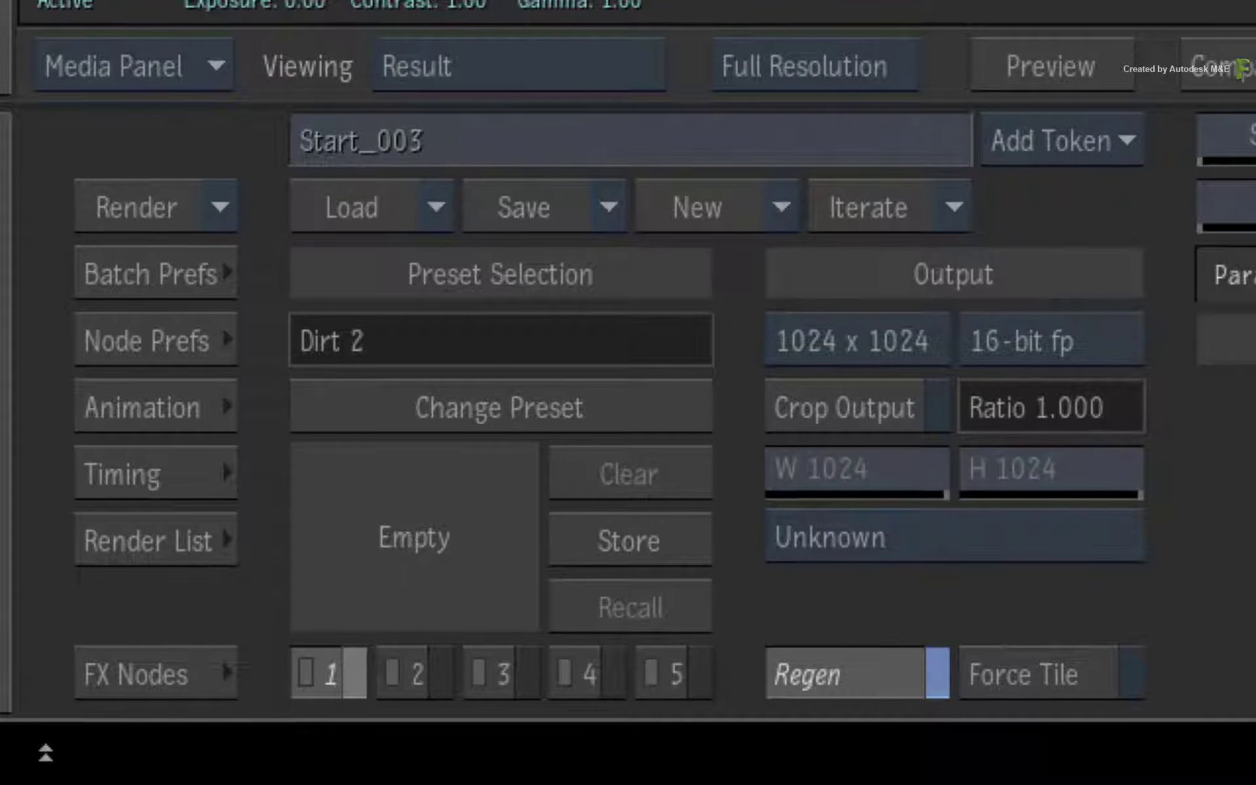
Set the noise output resolution to 2048 x 2048 and fit the whole result in the view
left_click(836, 340)
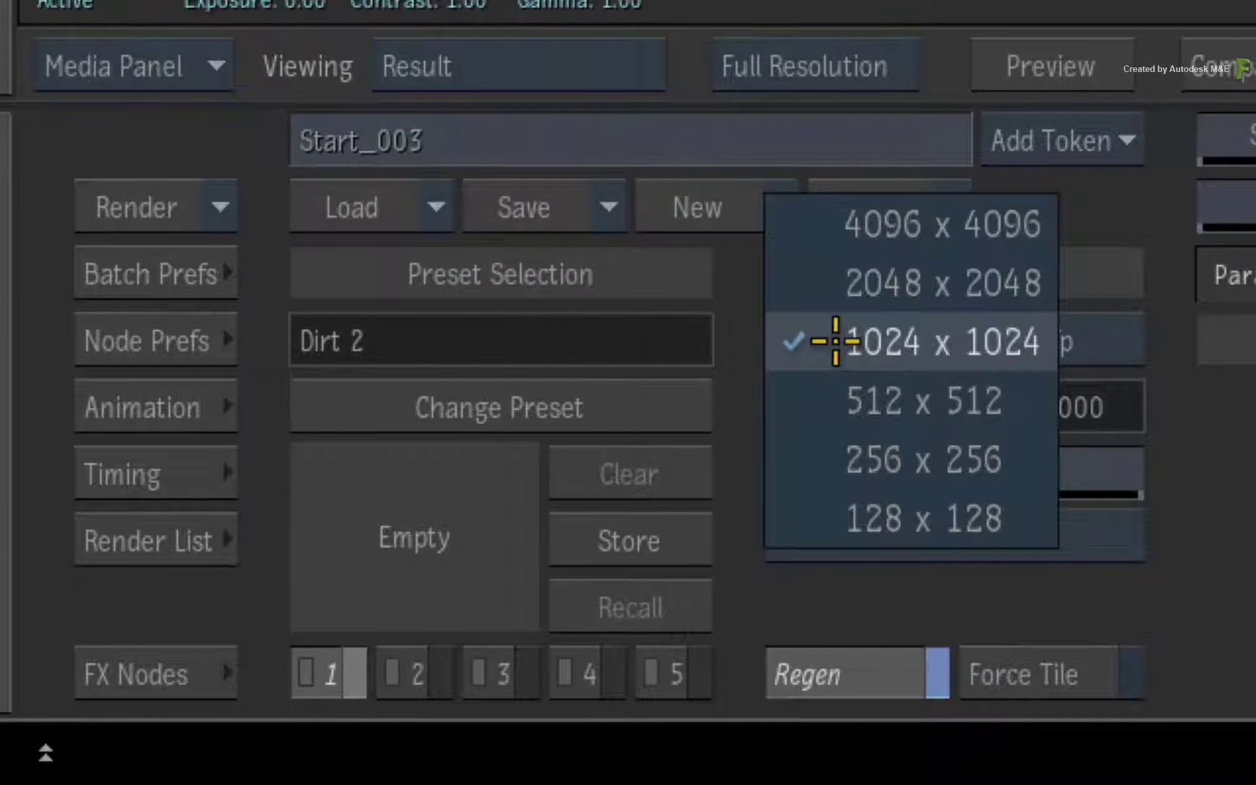
left_click(845, 284)
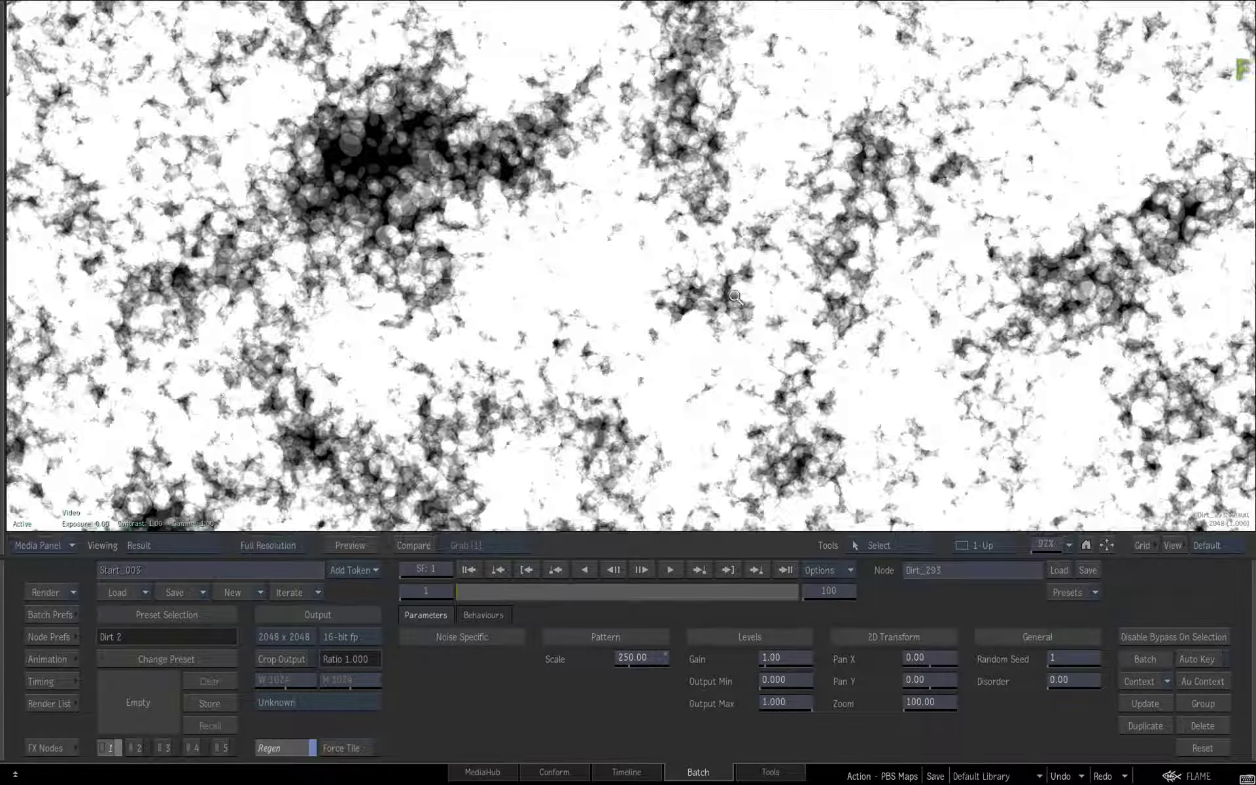
scroll(736, 298, "down", 1)
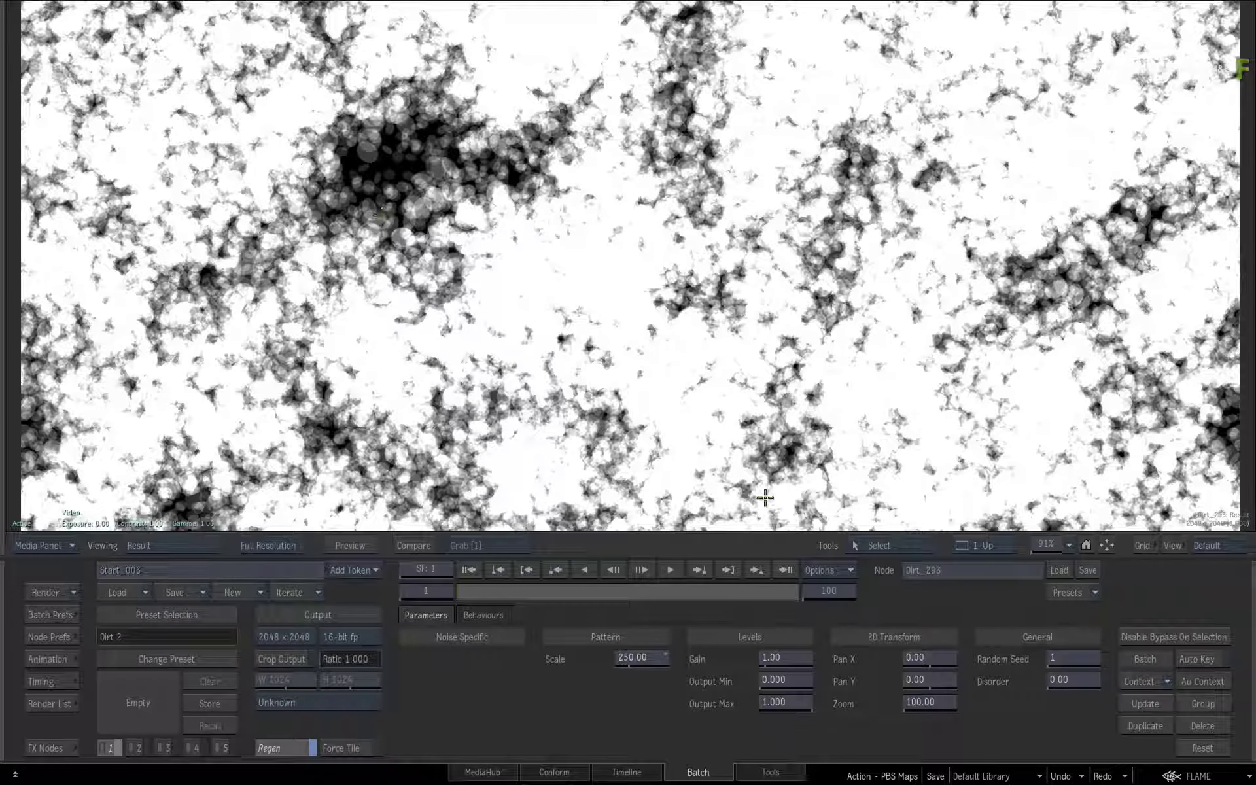
left_click(1108, 541)
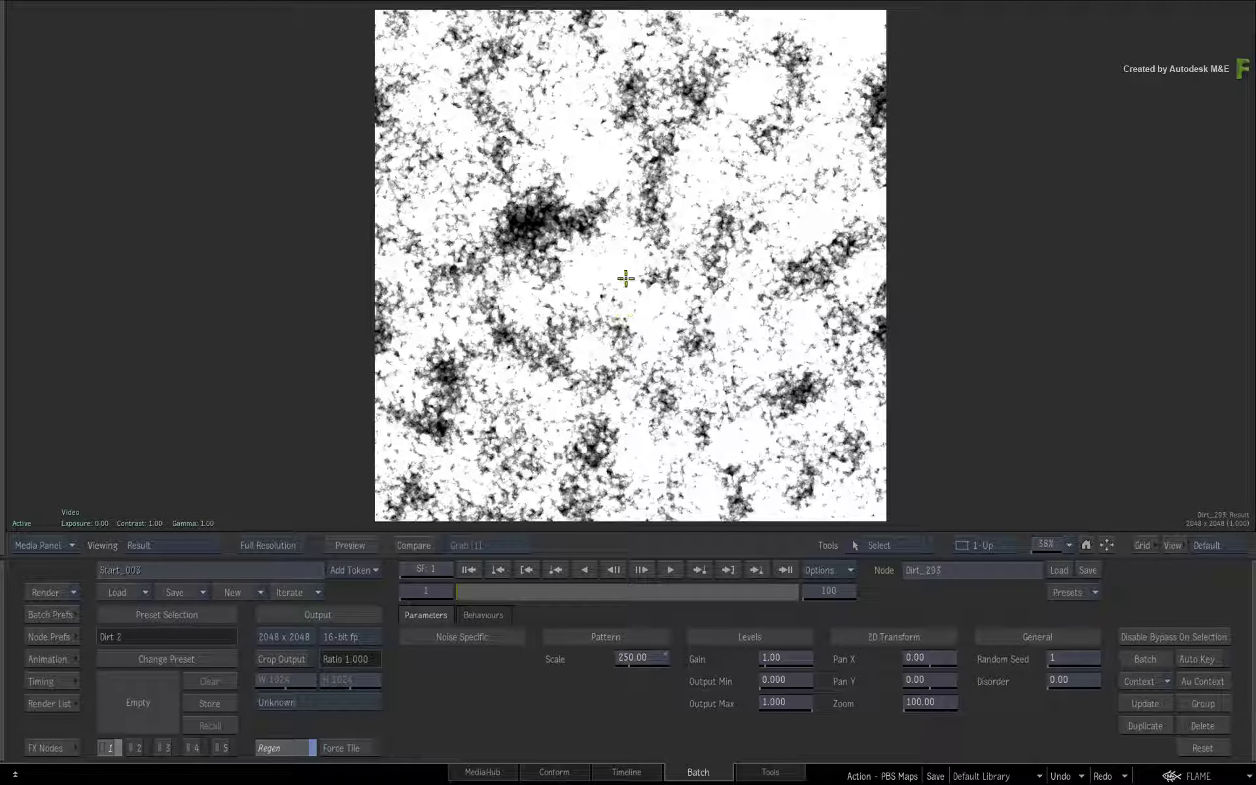
Create a new media input for the Action node in the batch schematic and connect the Substance Noise output to it
key("Tab")
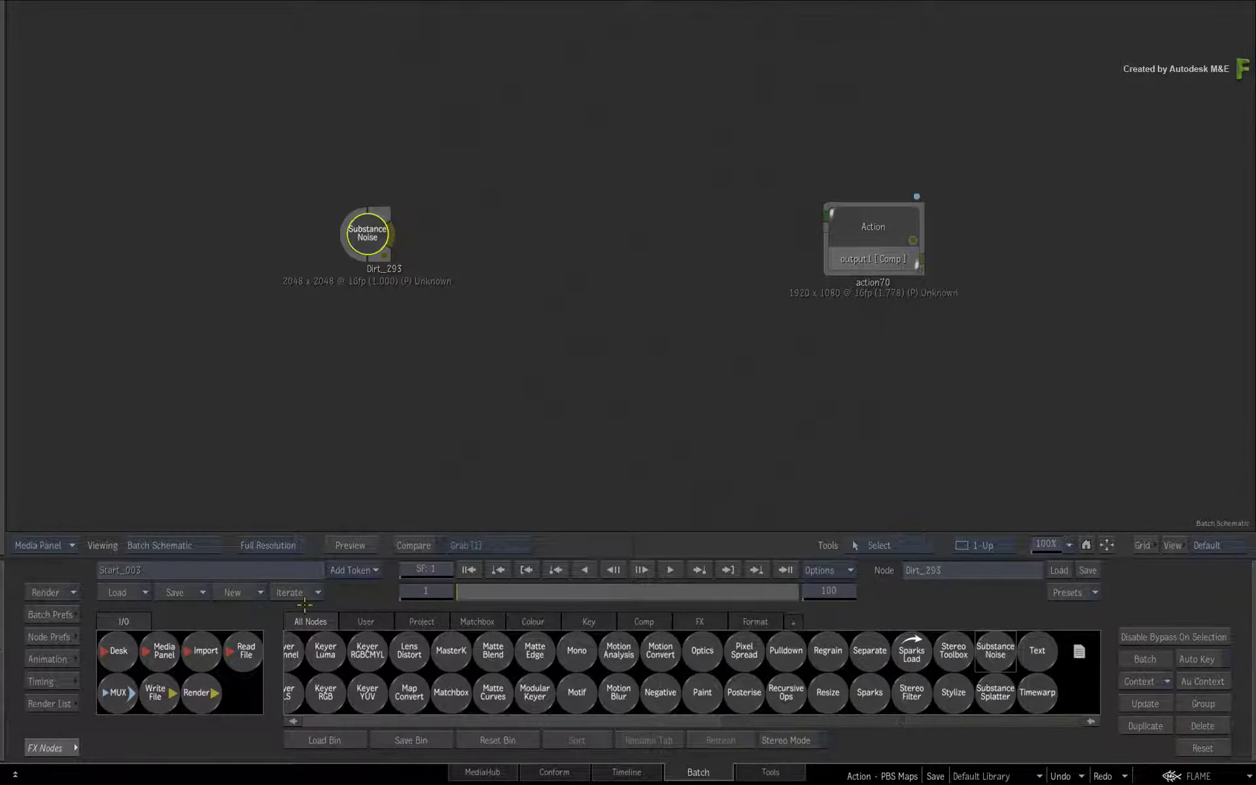
key("grave")
left_click(1054, 363)
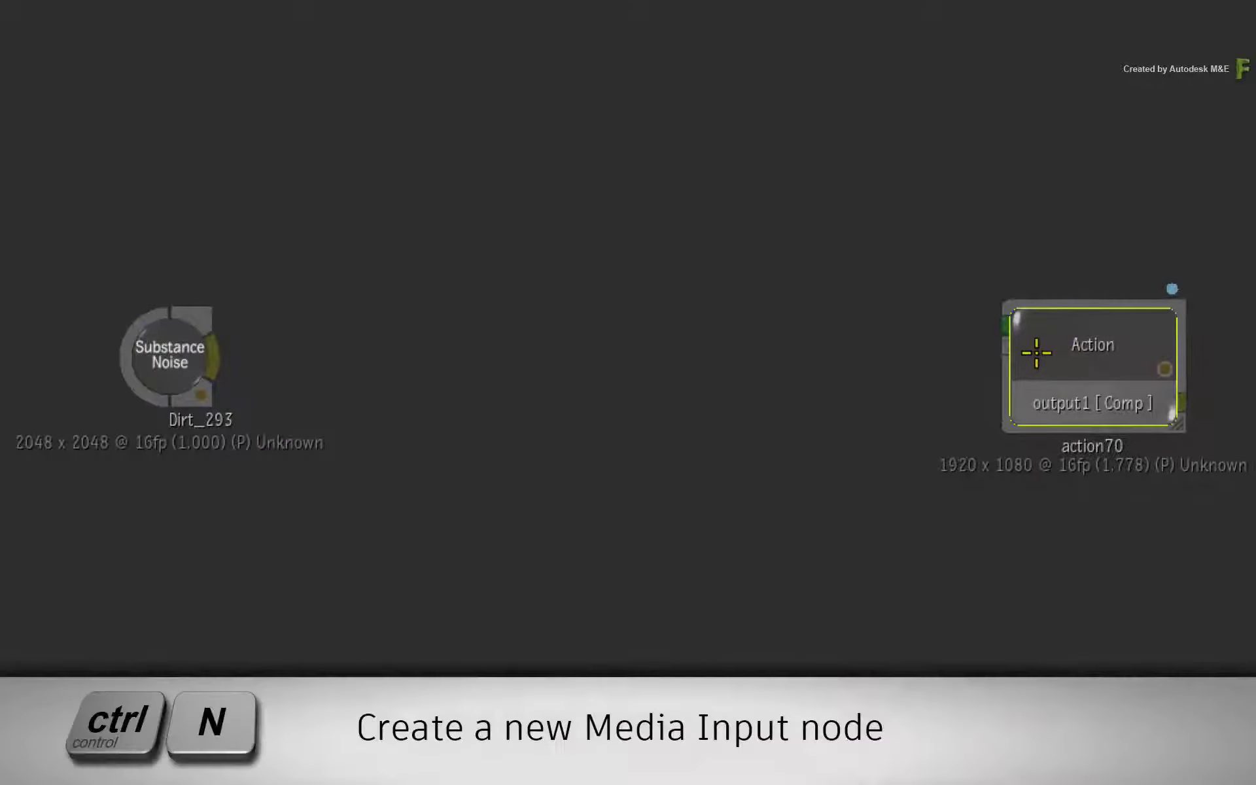
key("ctrl+n")
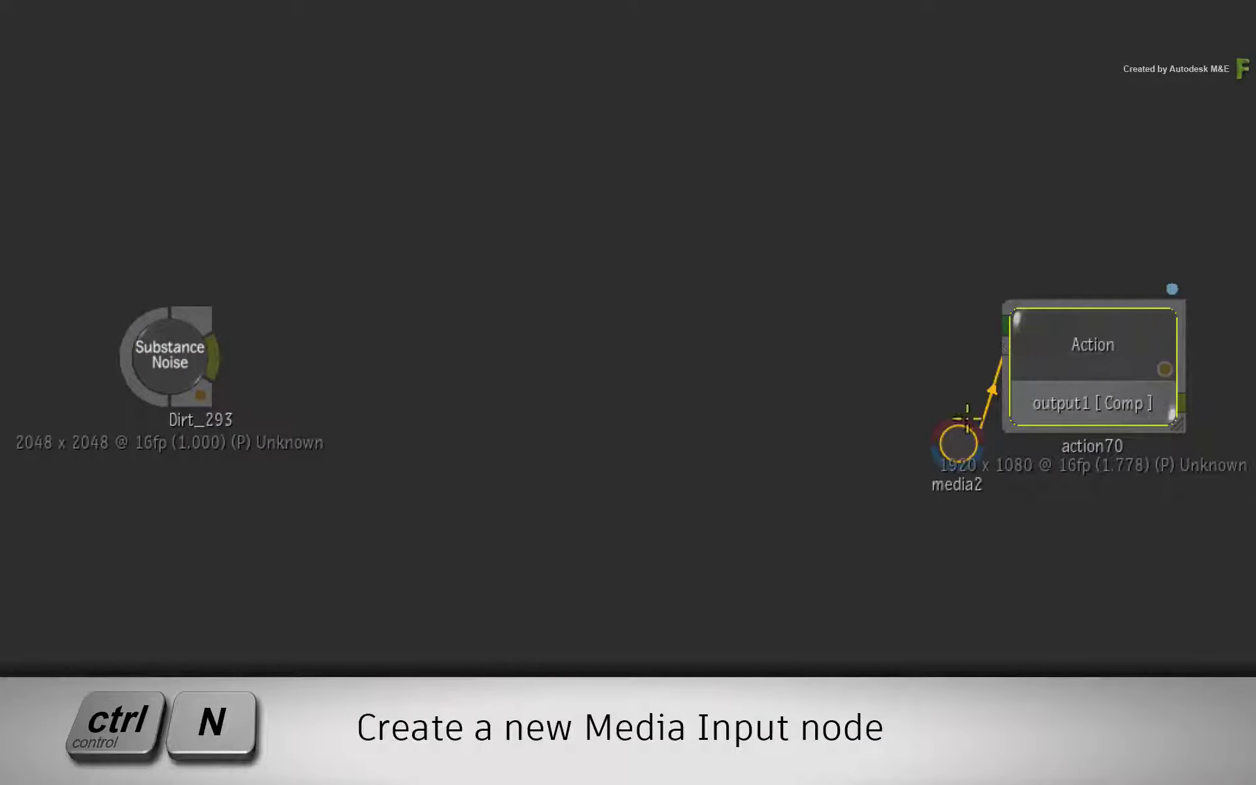
left_click_drag(950, 433, 896, 347)
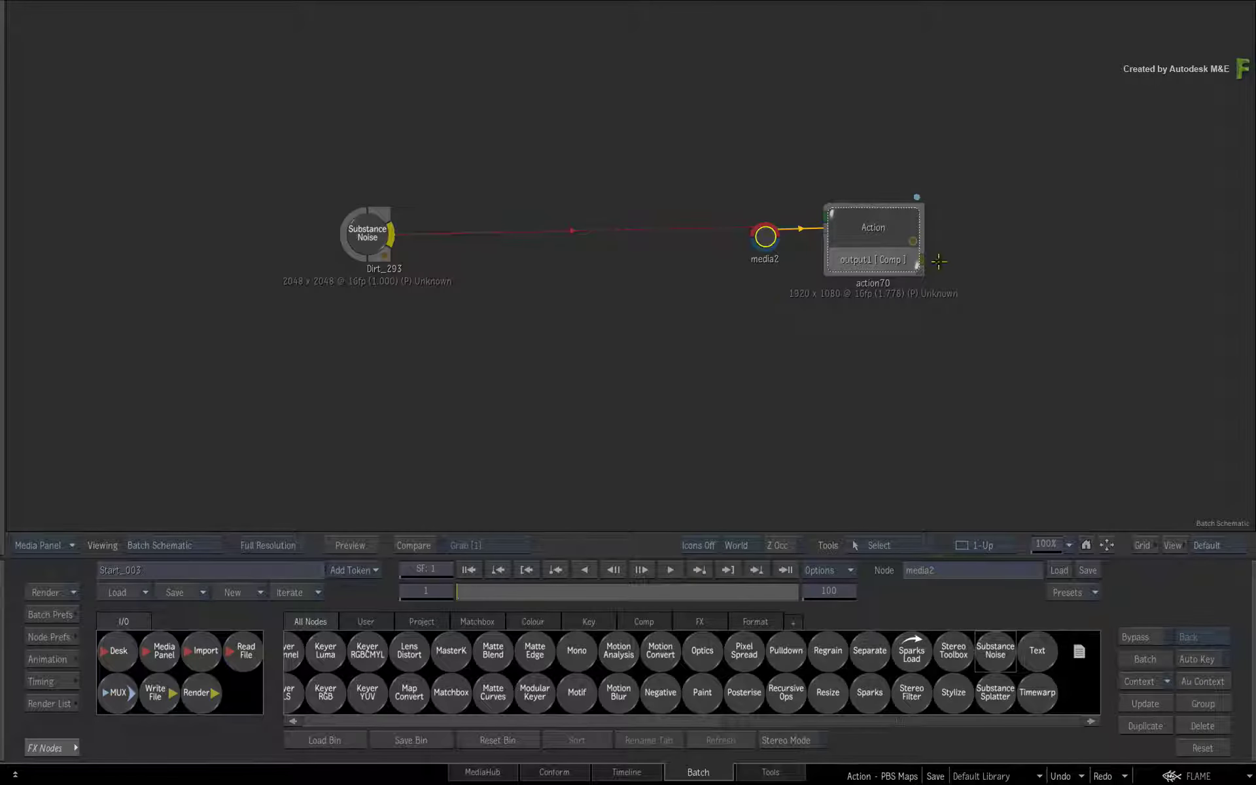
Open the Action node's schematic and delete the dirt image together with its axis
double_click(906, 224)
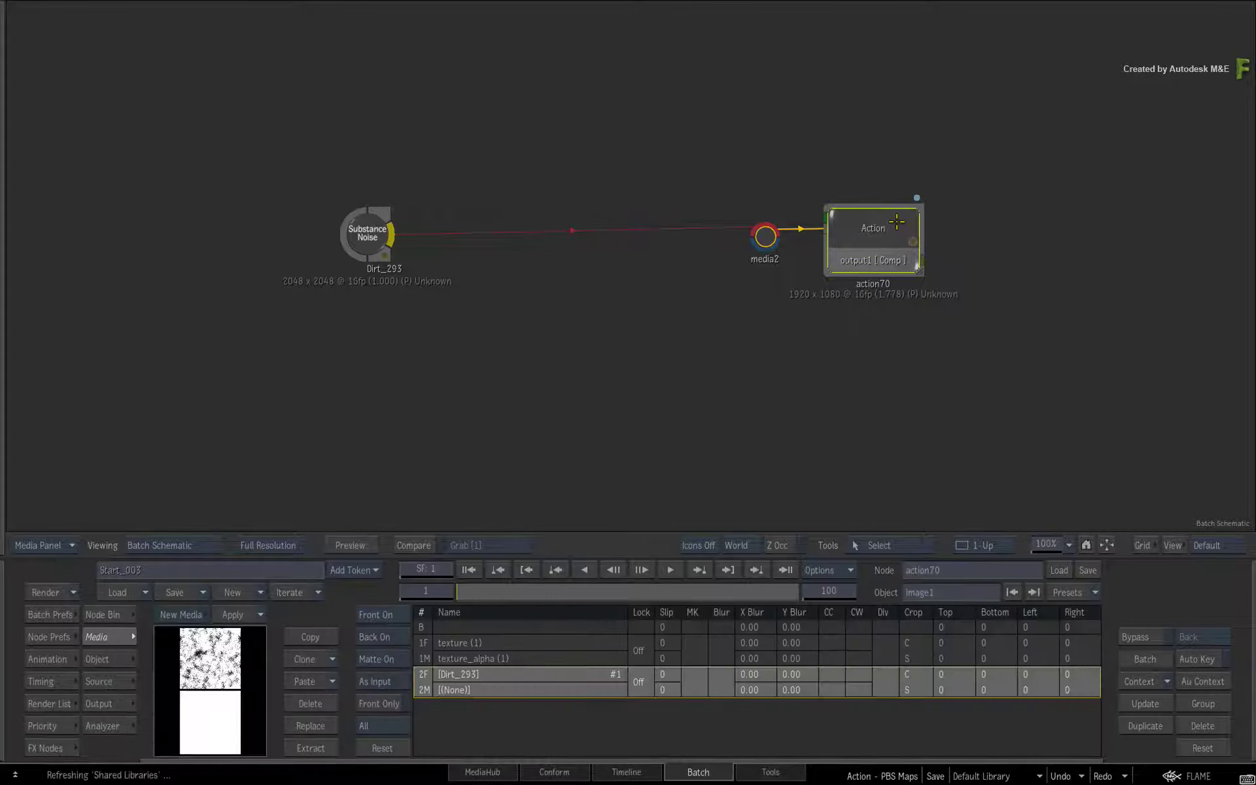
key("Home")
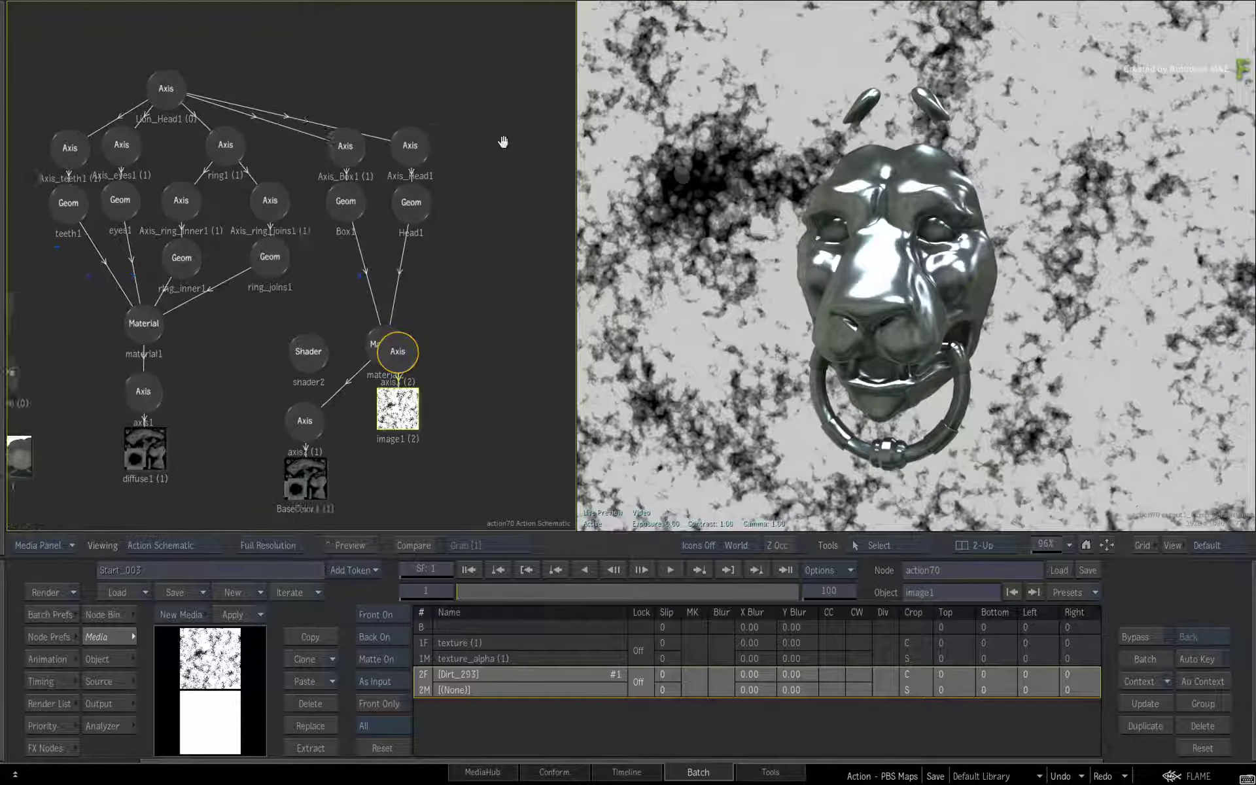
left_click_drag(422, 348, 498, 328)
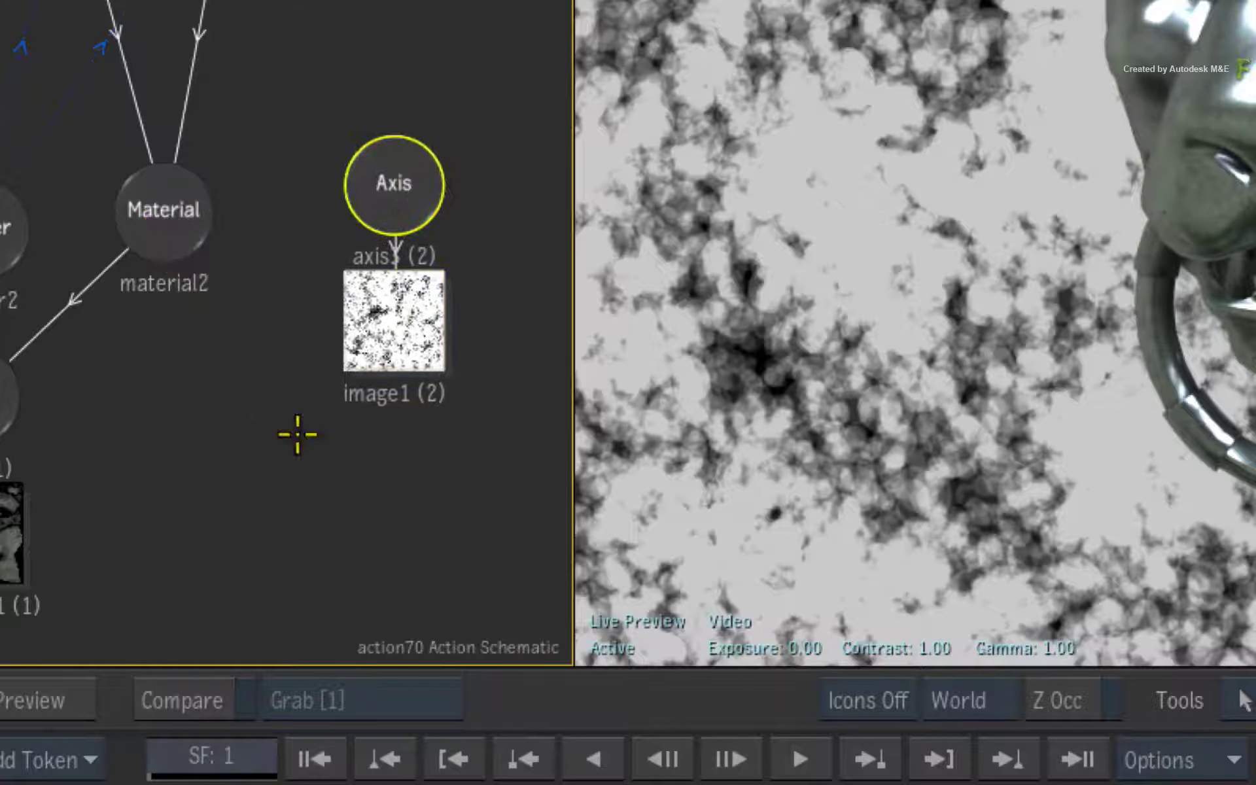
left_click_drag(298, 433, 366, 303)
left_click_drag(456, 80, 340, 681)
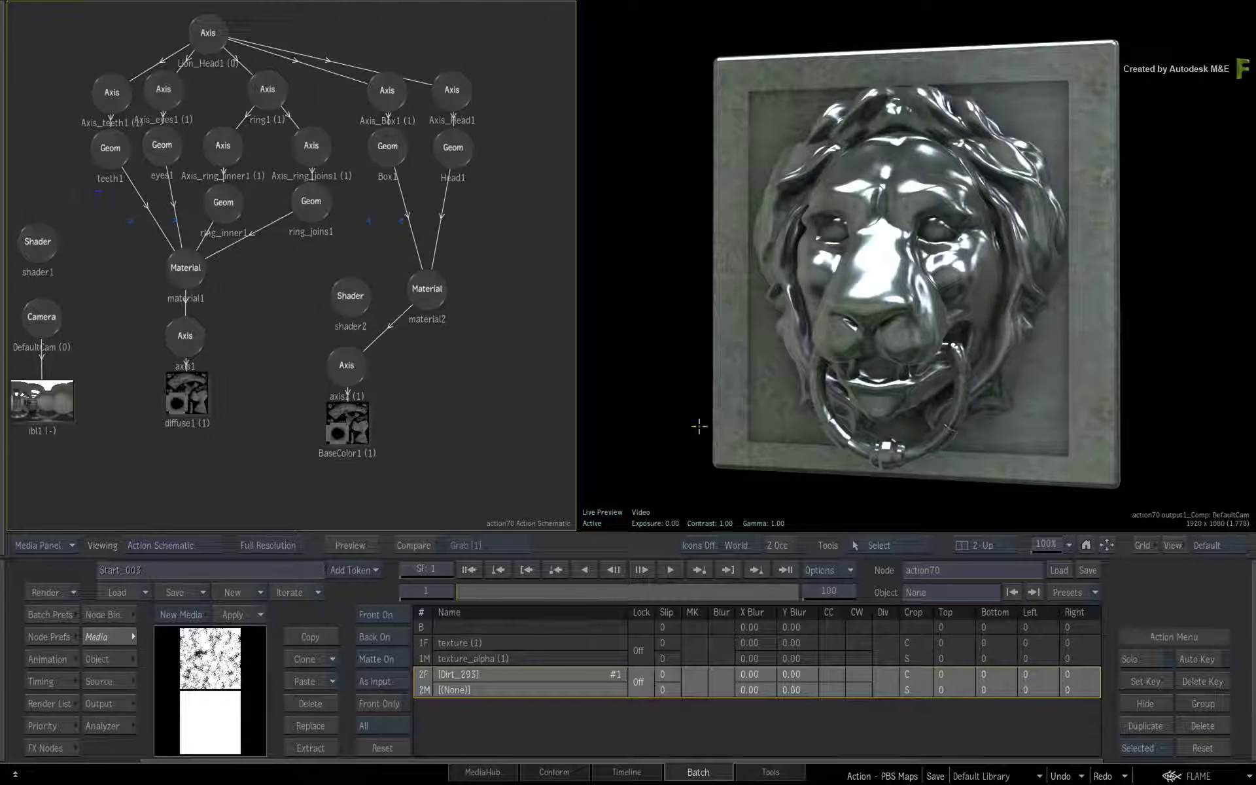
Attach a PBS Map using the dirt noise media to the material2 node
left_click(424, 307)
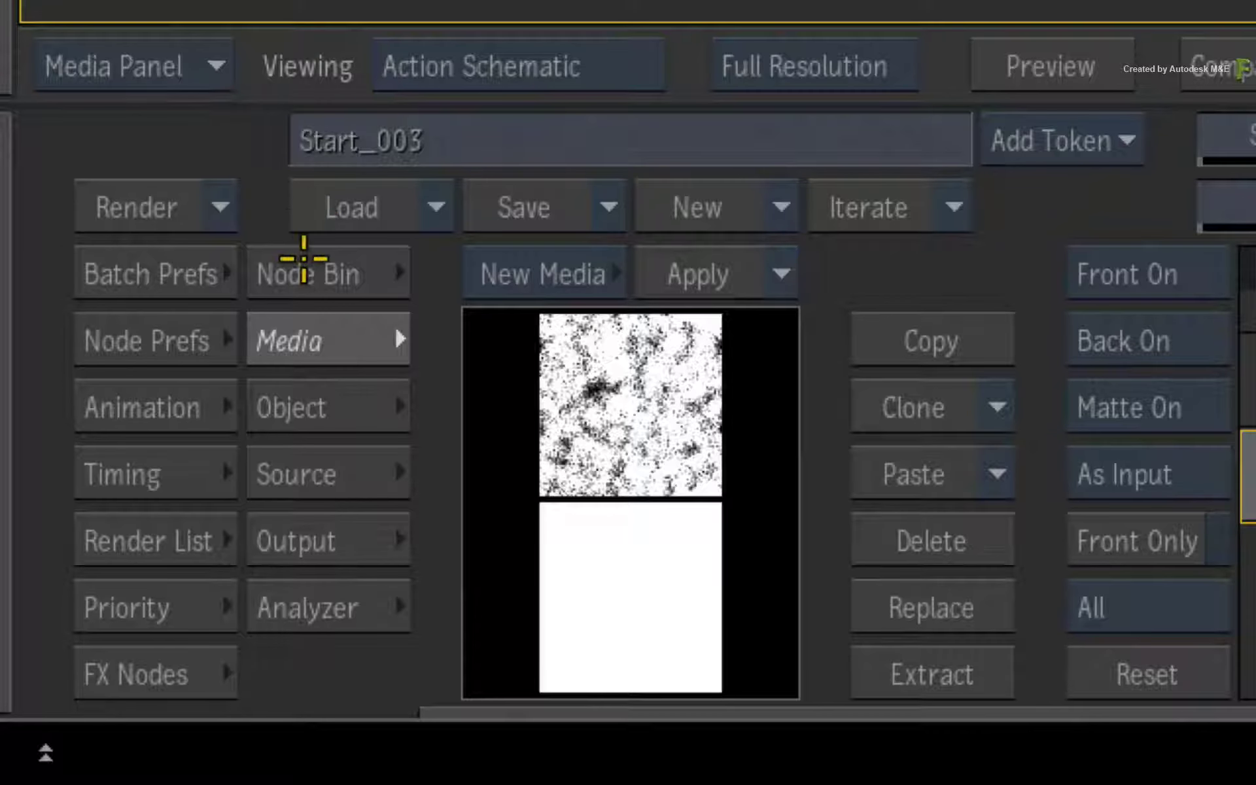
left_click(103, 610)
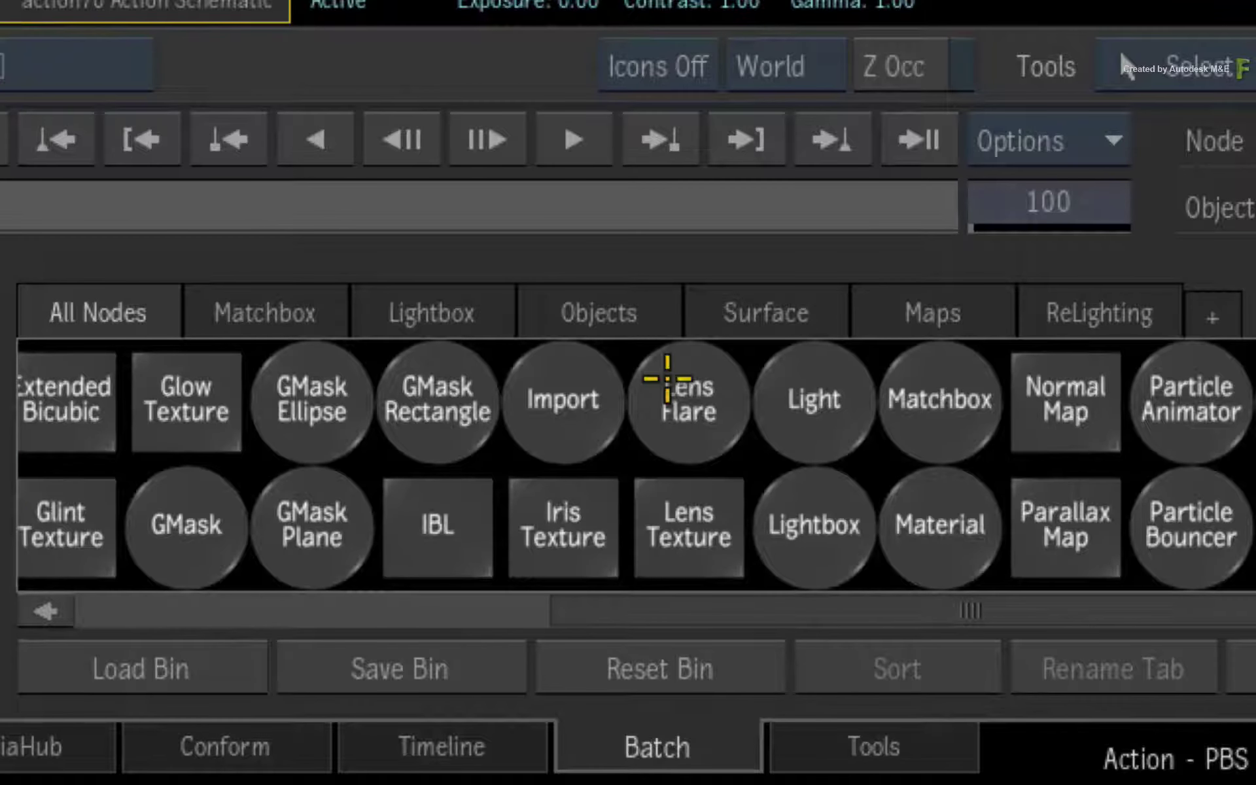
left_click(892, 311)
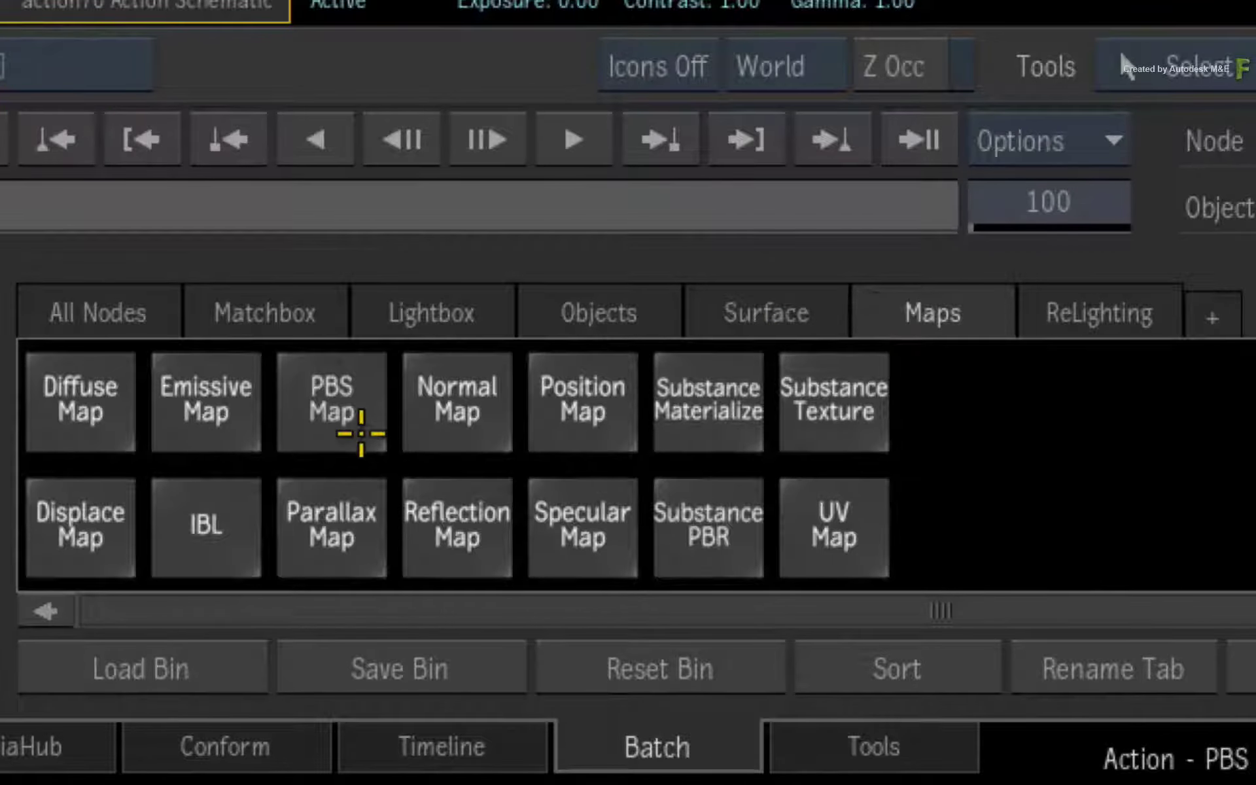
left_click_drag(363, 423, 554, 424)
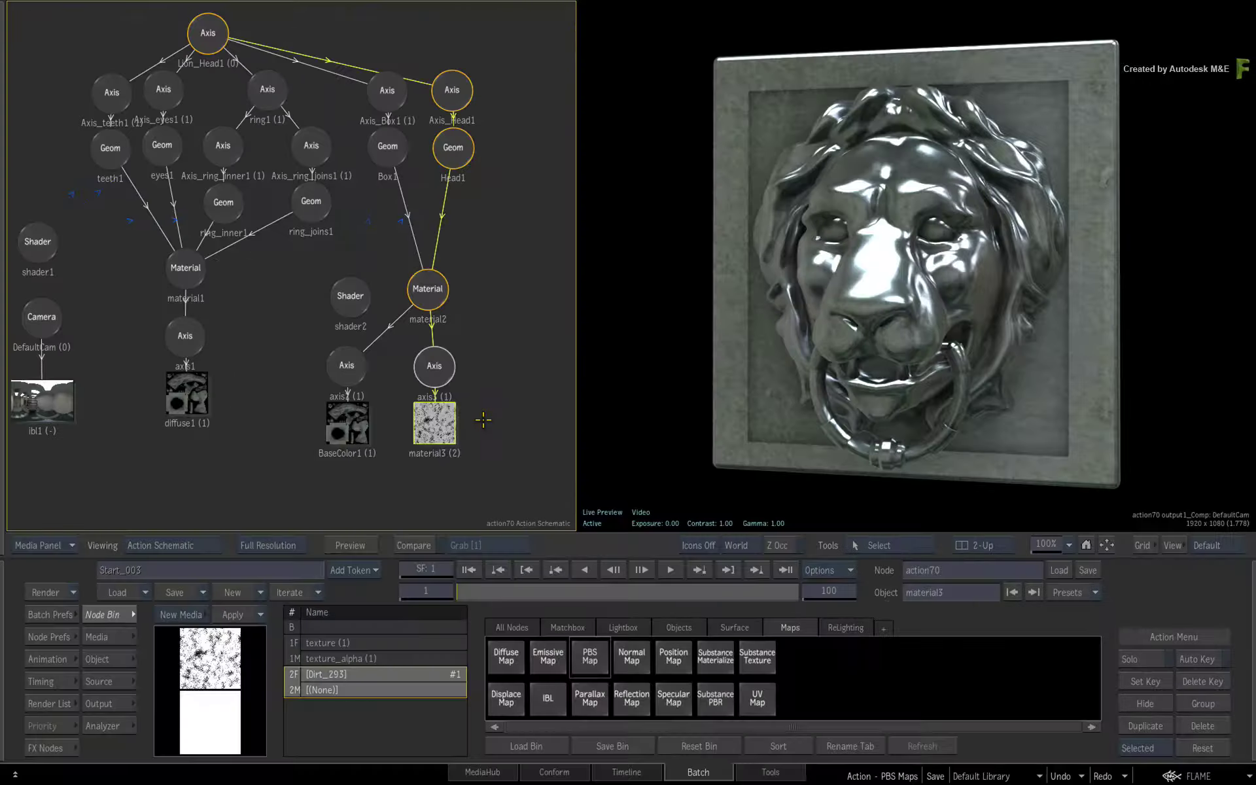
Open the new PBS map's controls and set its material type to Metallic
left_click_drag(441, 428, 441, 430)
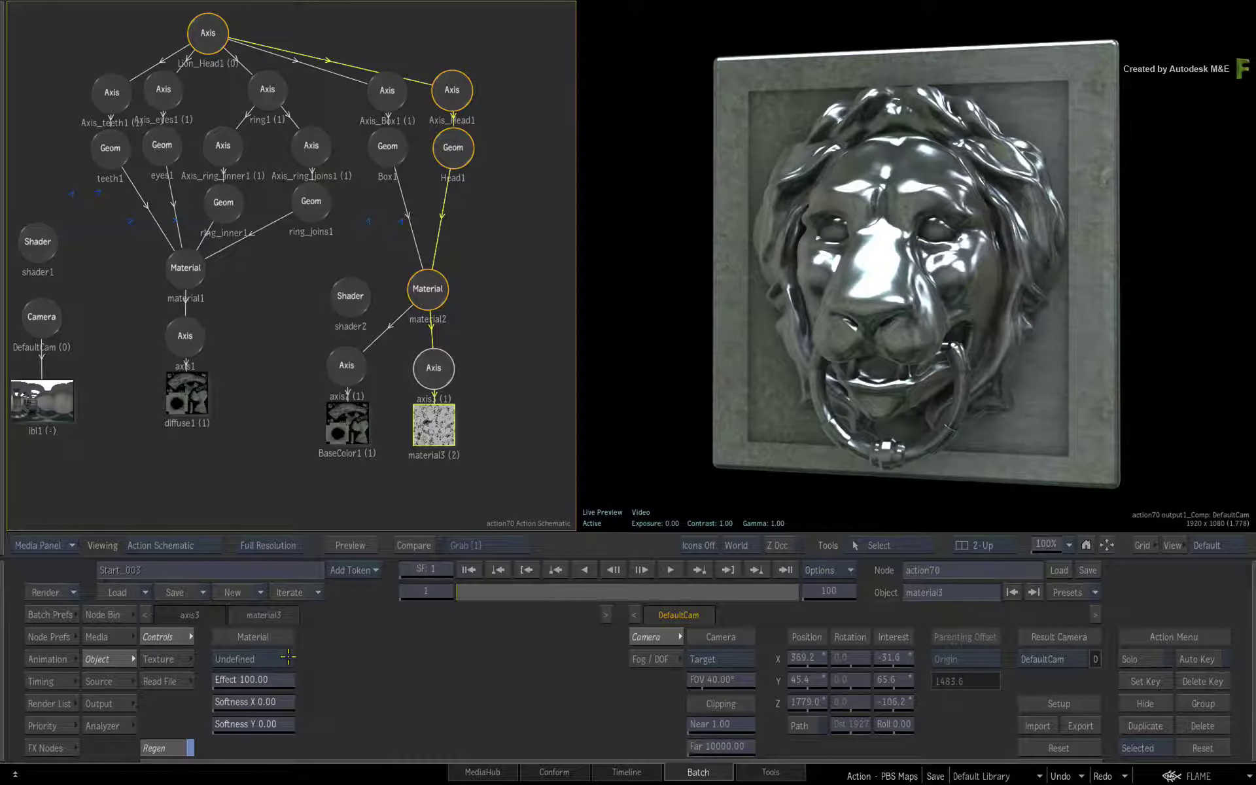
left_click(288, 657)
left_click(286, 657)
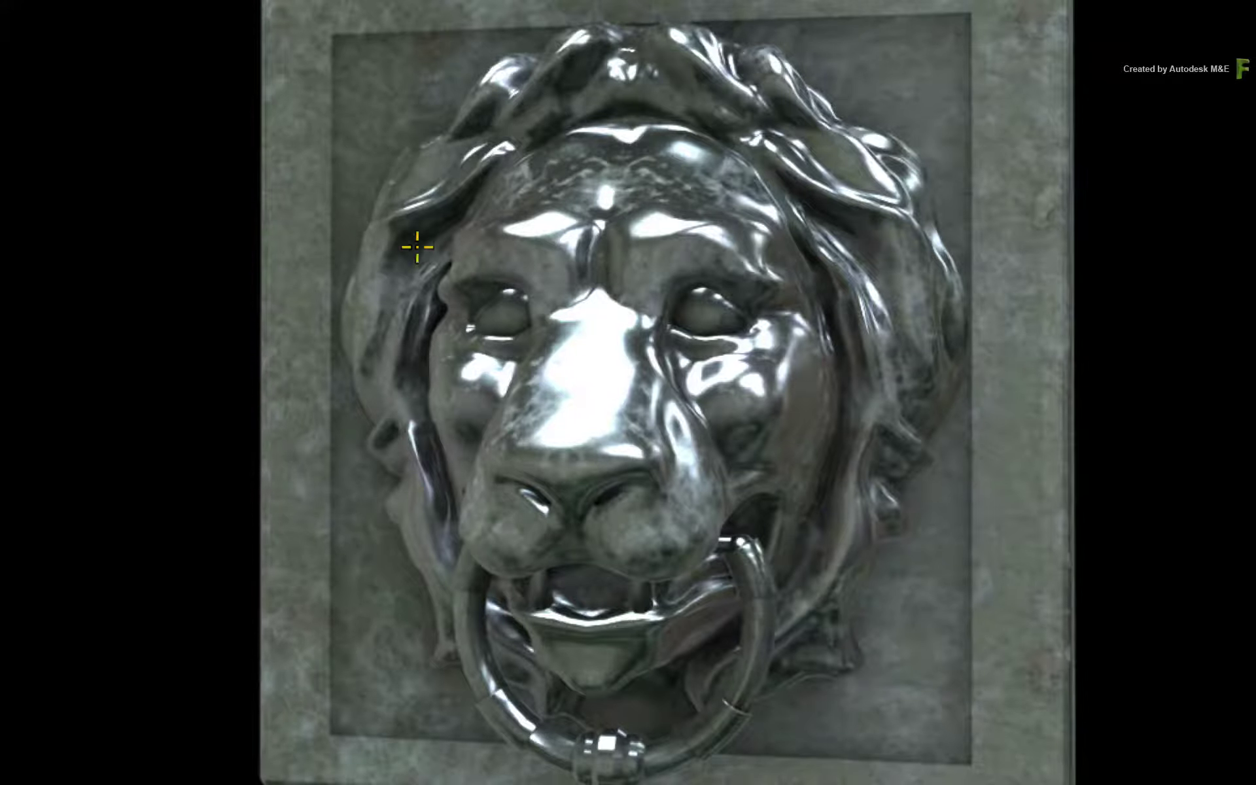
Set the Metallic map's effect to 175, Softness X to 4 and Softness Y to 3, inspecting the lion head from several angles
left_click_drag(788, 203, 890, 215)
left_click_drag(615, 268, 533, 261)
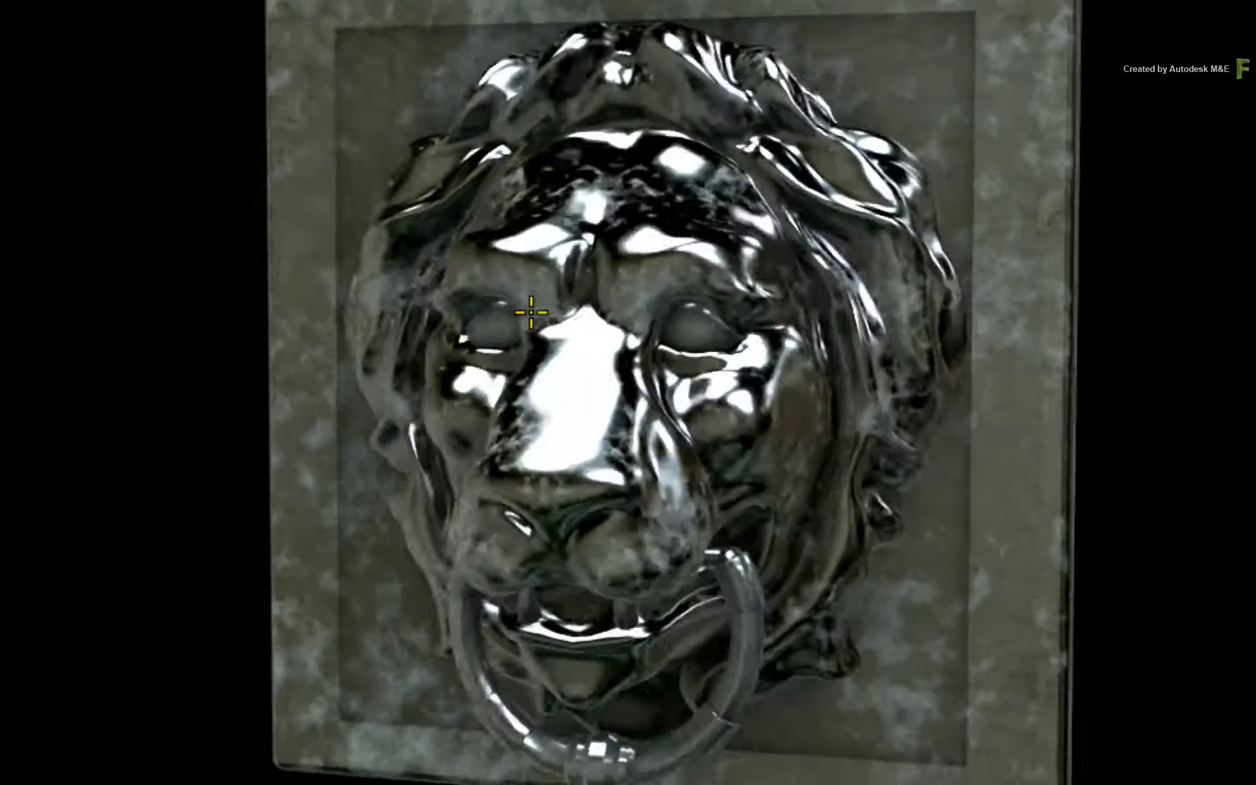
left_click_drag(528, 308, 688, 308)
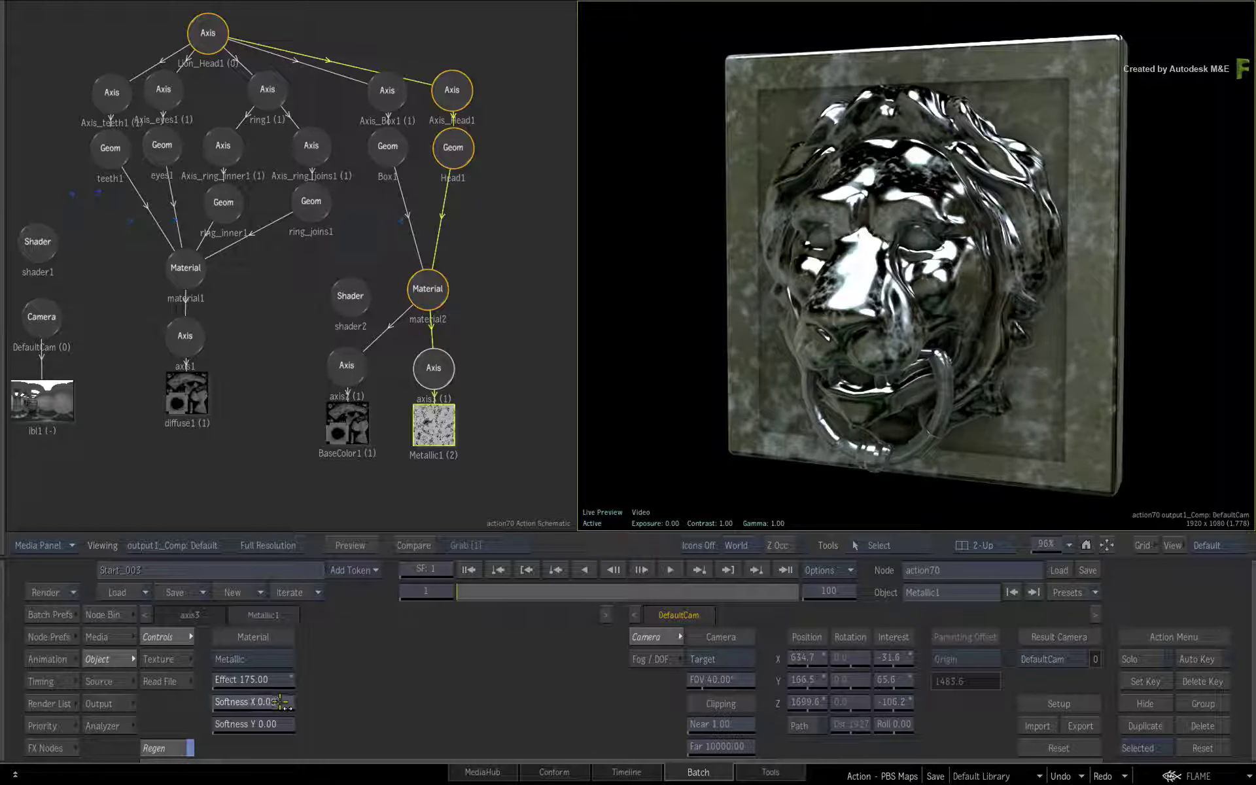
left_click_drag(283, 701, 291, 702)
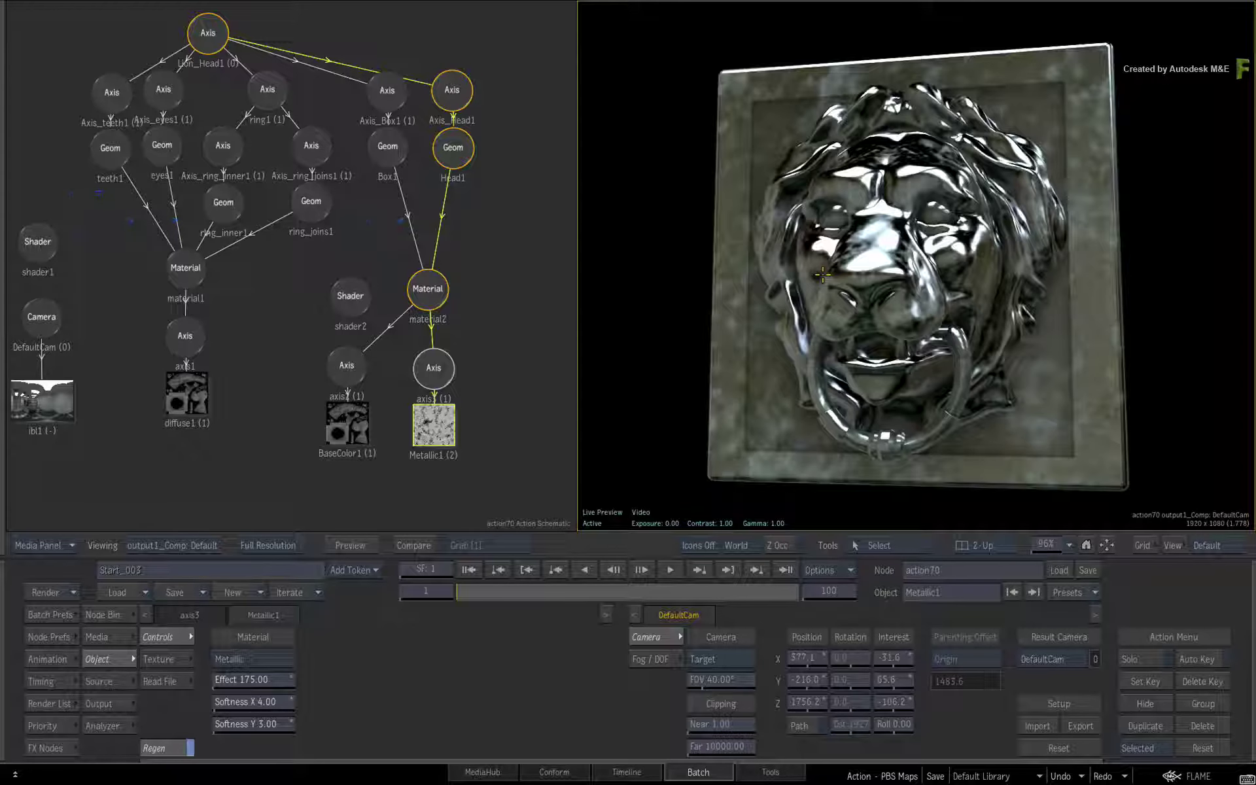
left_click_drag(823, 274, 794, 305)
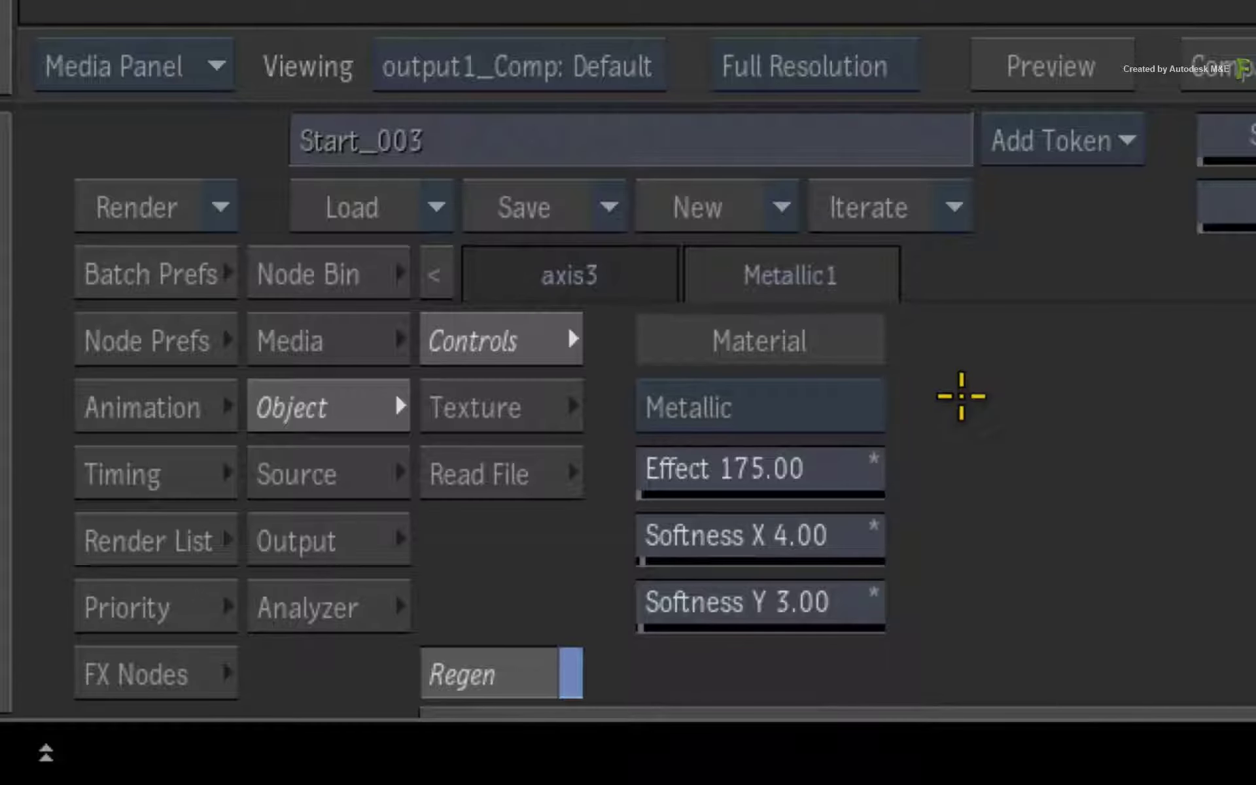
Change the PBS map's material type to Roughness and inspect the lion head from different angles
left_click(830, 404)
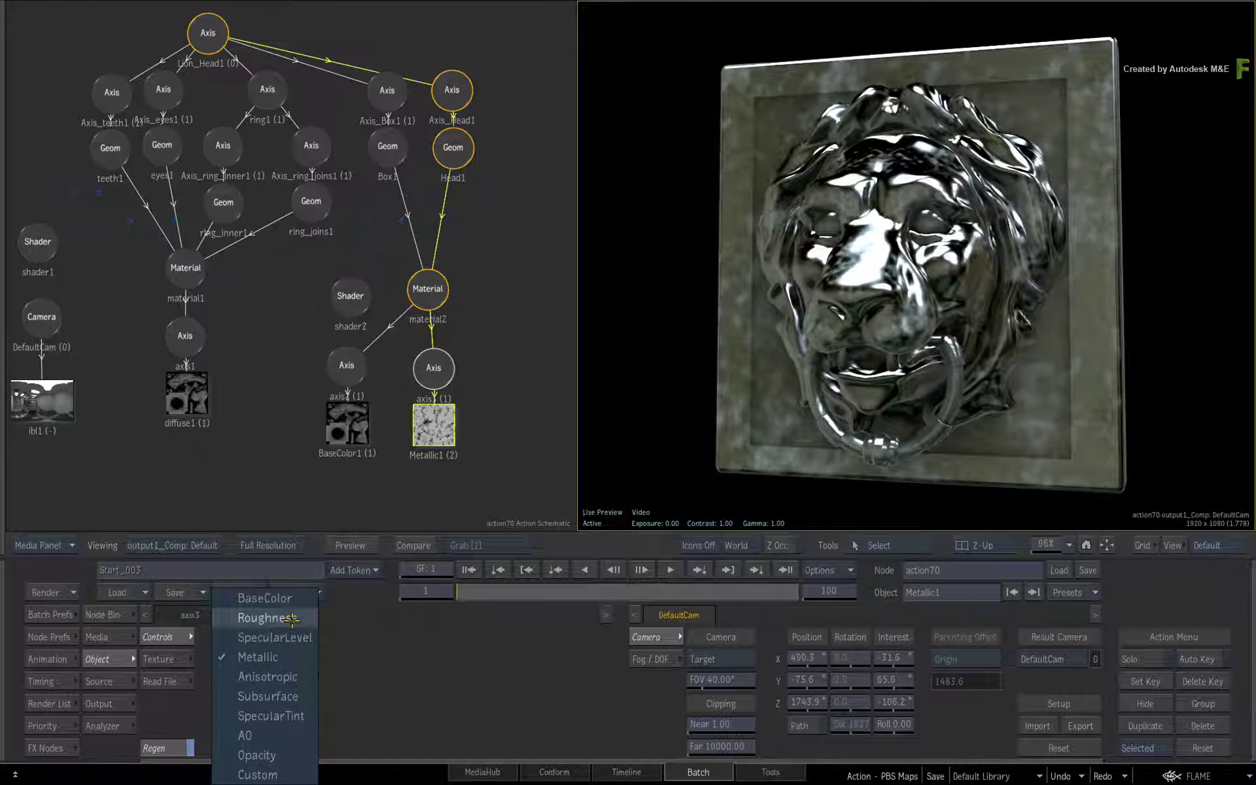
left_click(293, 617)
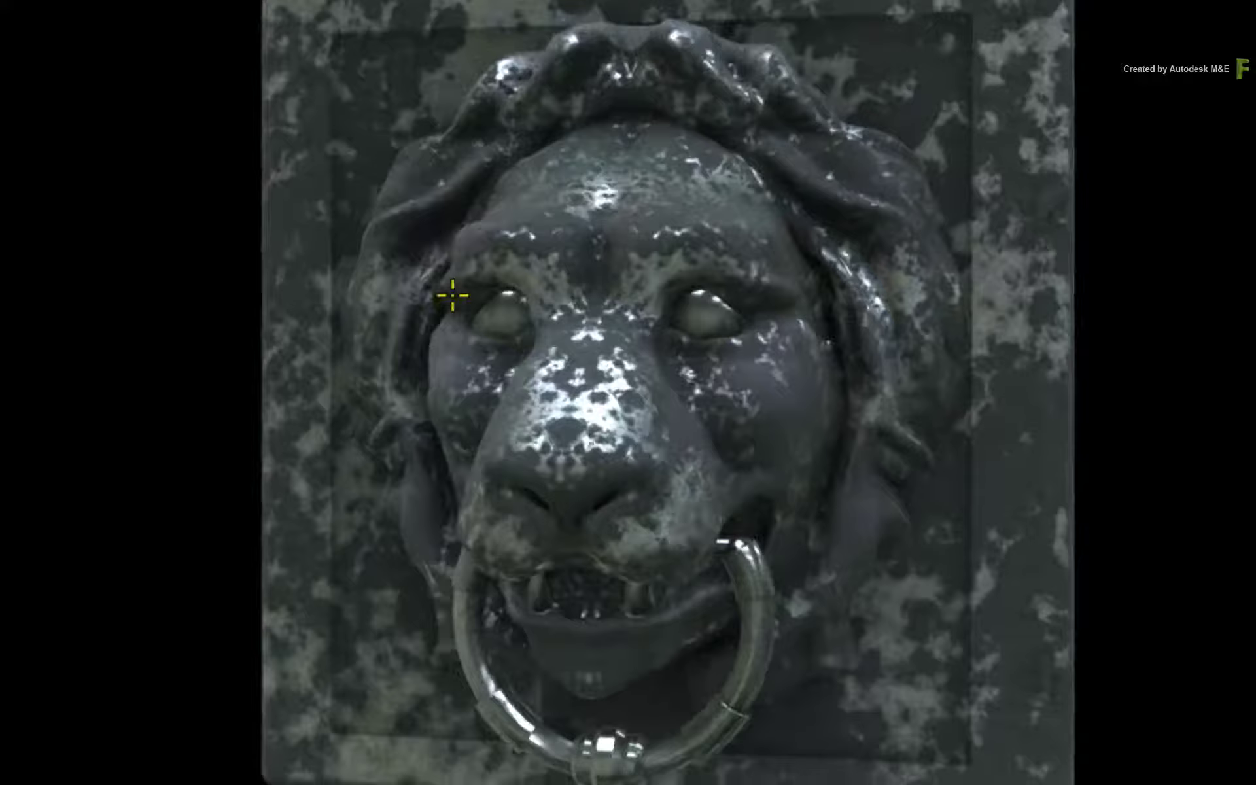
left_click_drag(448, 294, 369, 298)
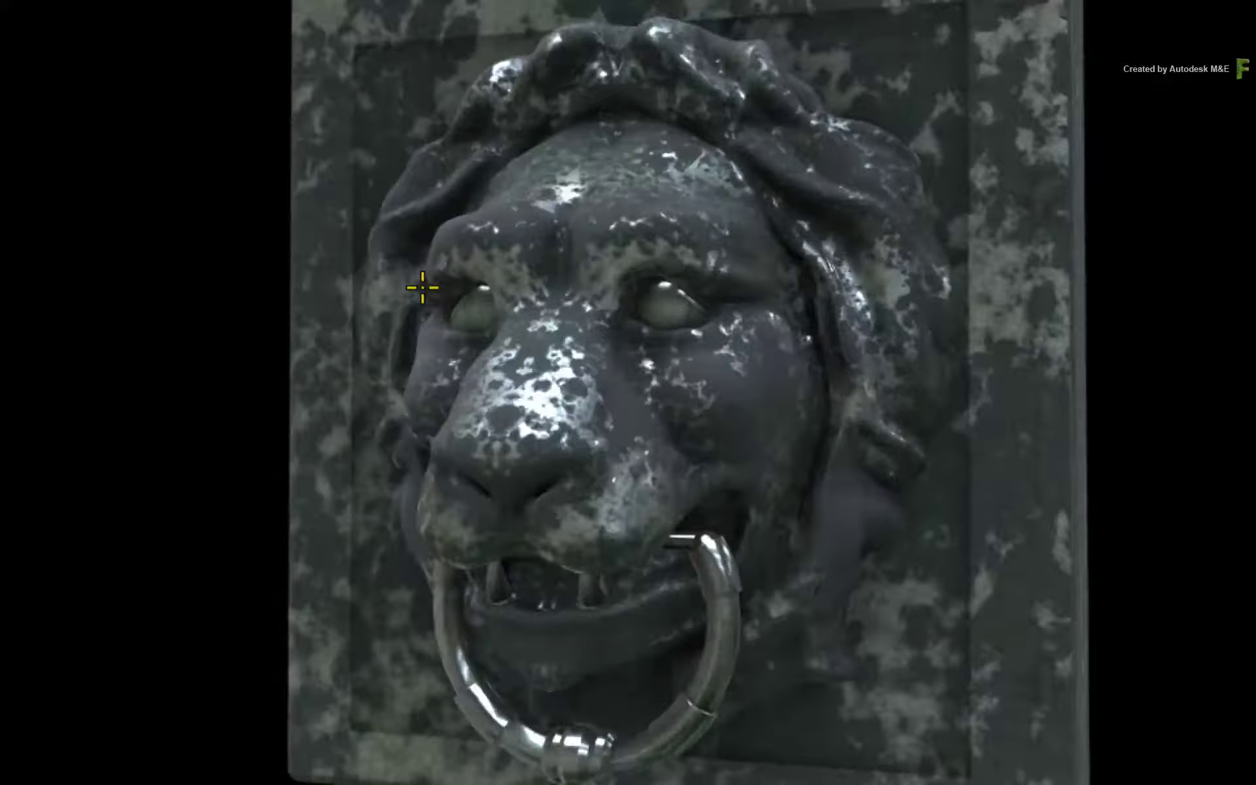
left_click_drag(422, 288, 398, 301)
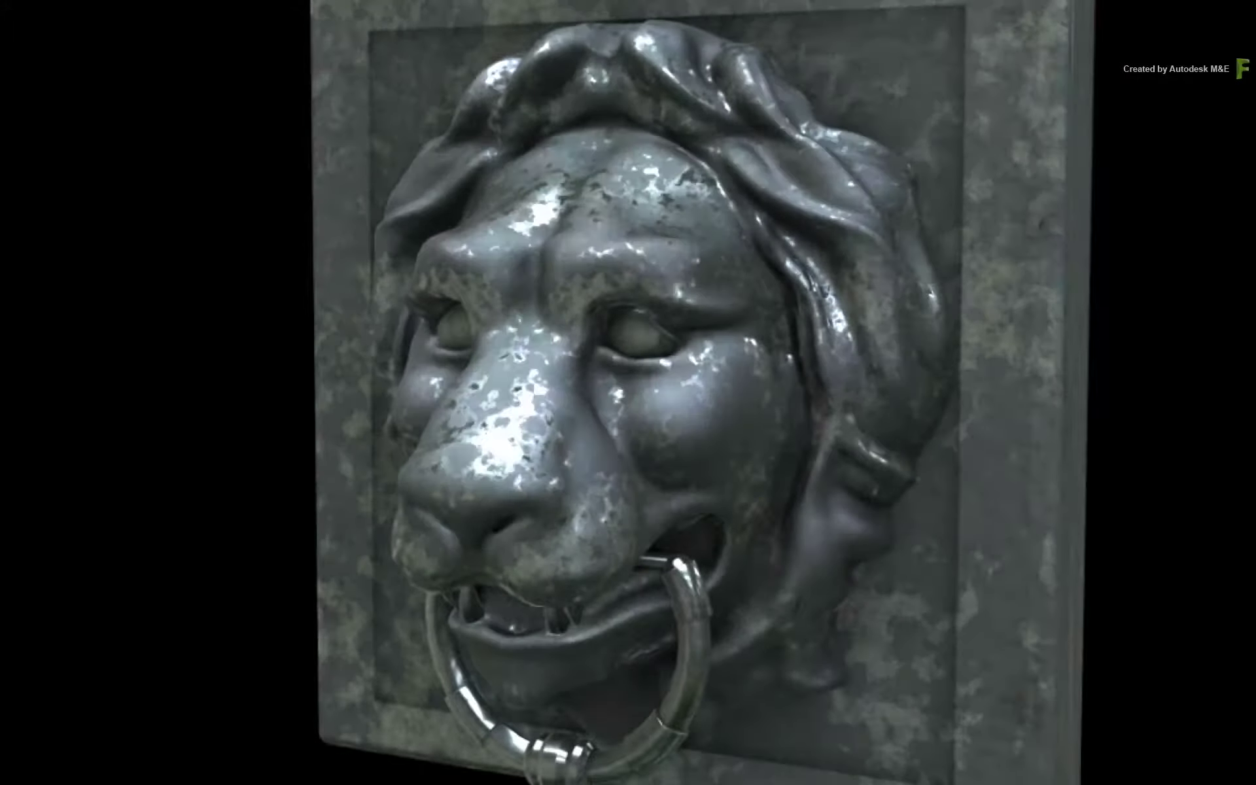
Try different effect strengths on the Roughness map, including 130, and set the effect to 100
left_click_drag(255, 685, 281, 686)
left_click_drag(851, 406, 818, 298)
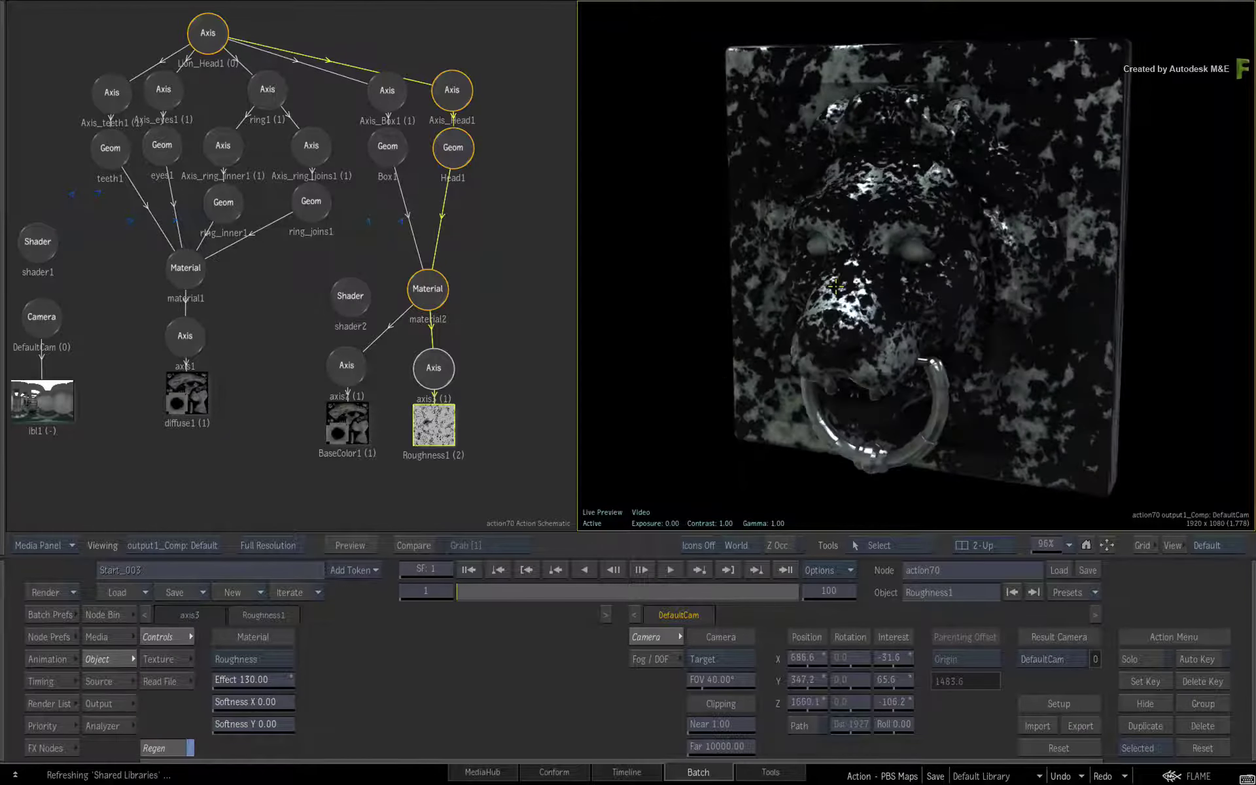
left_click(275, 687)
type("100")
key("Return")
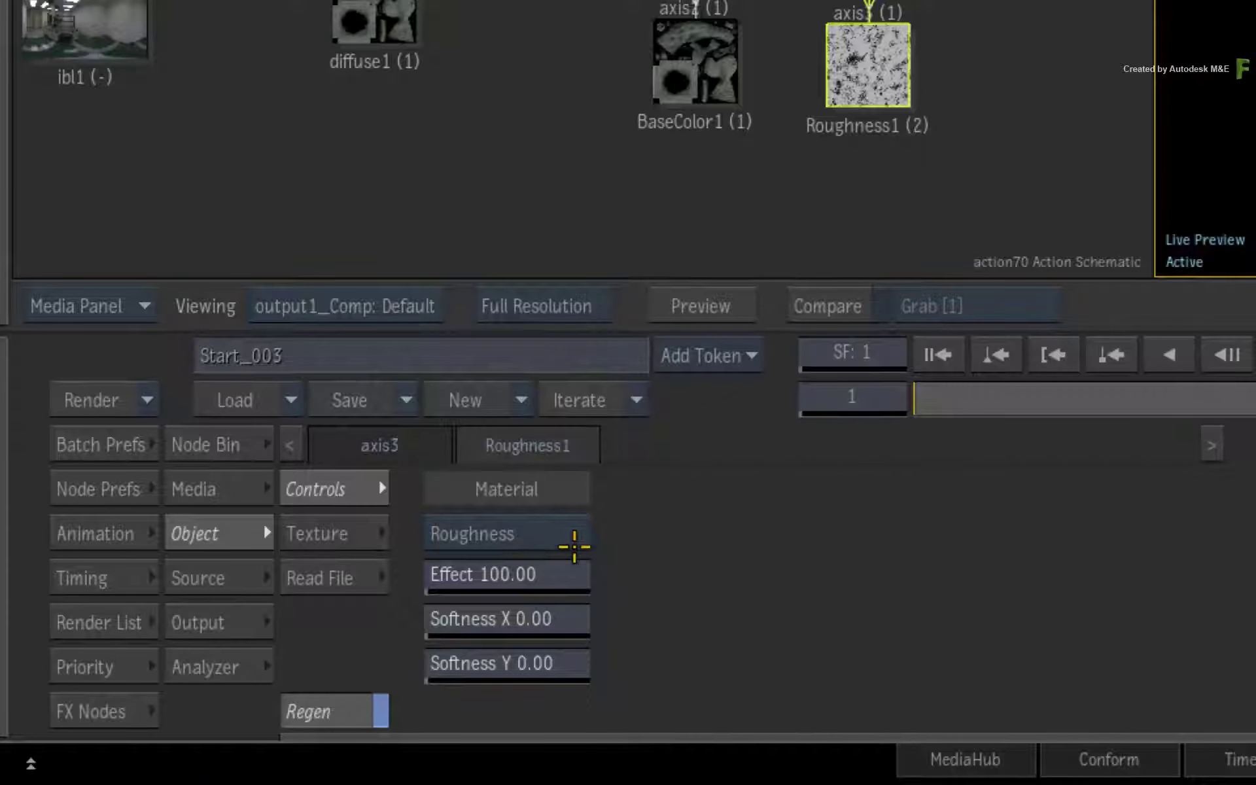
Reapply Roughness as the PBS map's material type and inspect the lion head from a slightly different angle
left_click(286, 662)
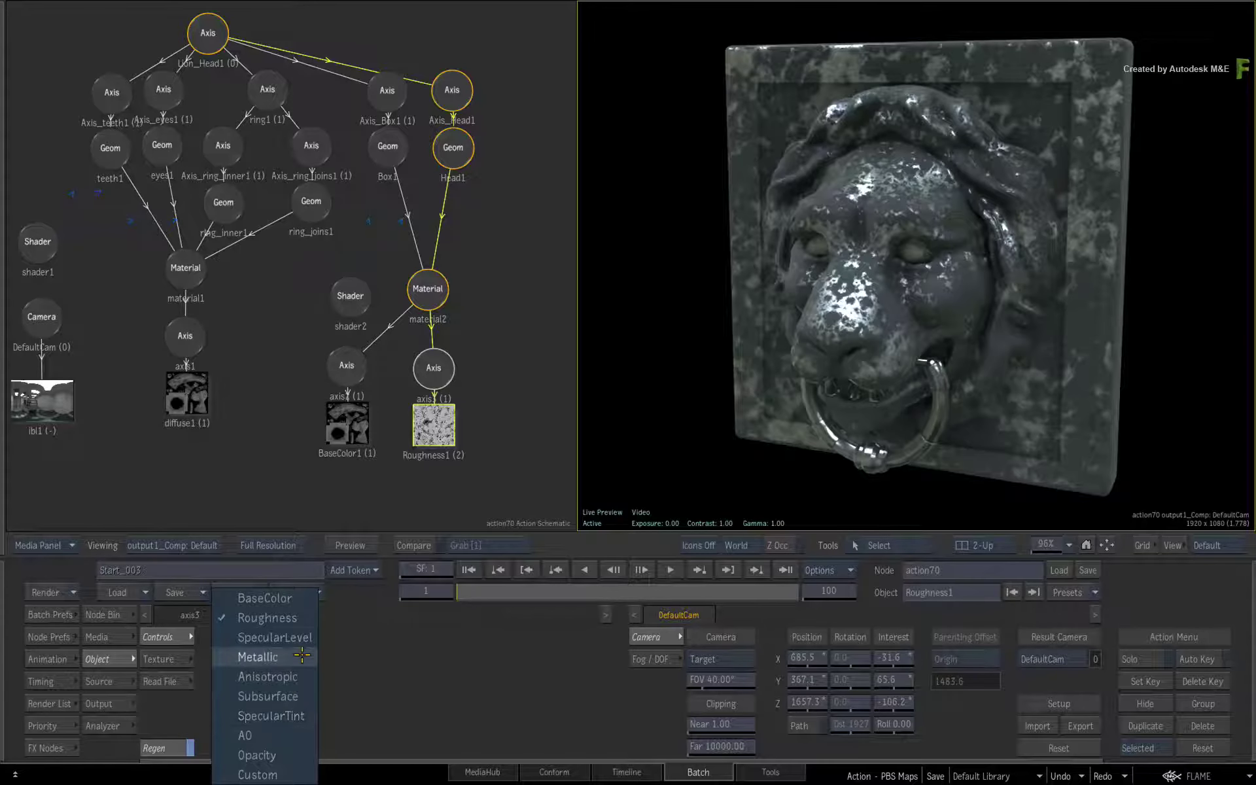
left_click(310, 617)
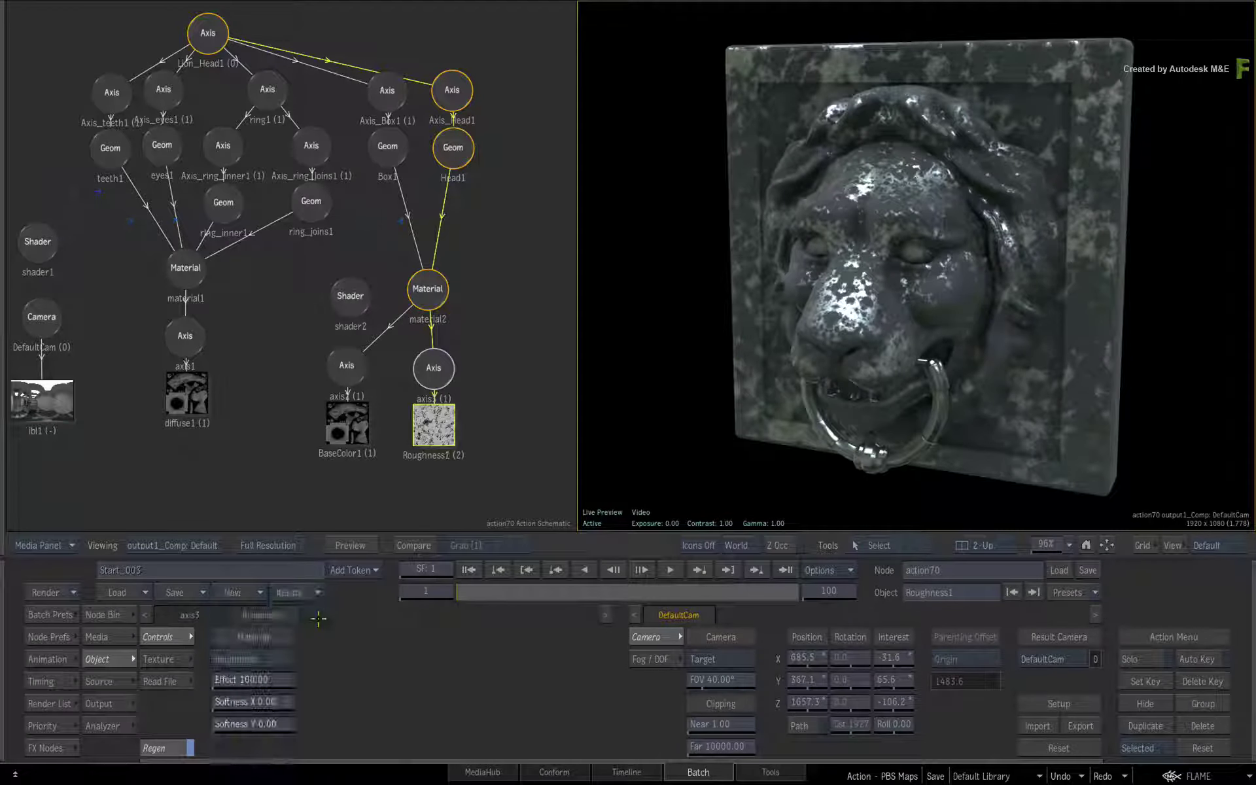
key("grave")
left_click_drag(266, 589, 412, 421)
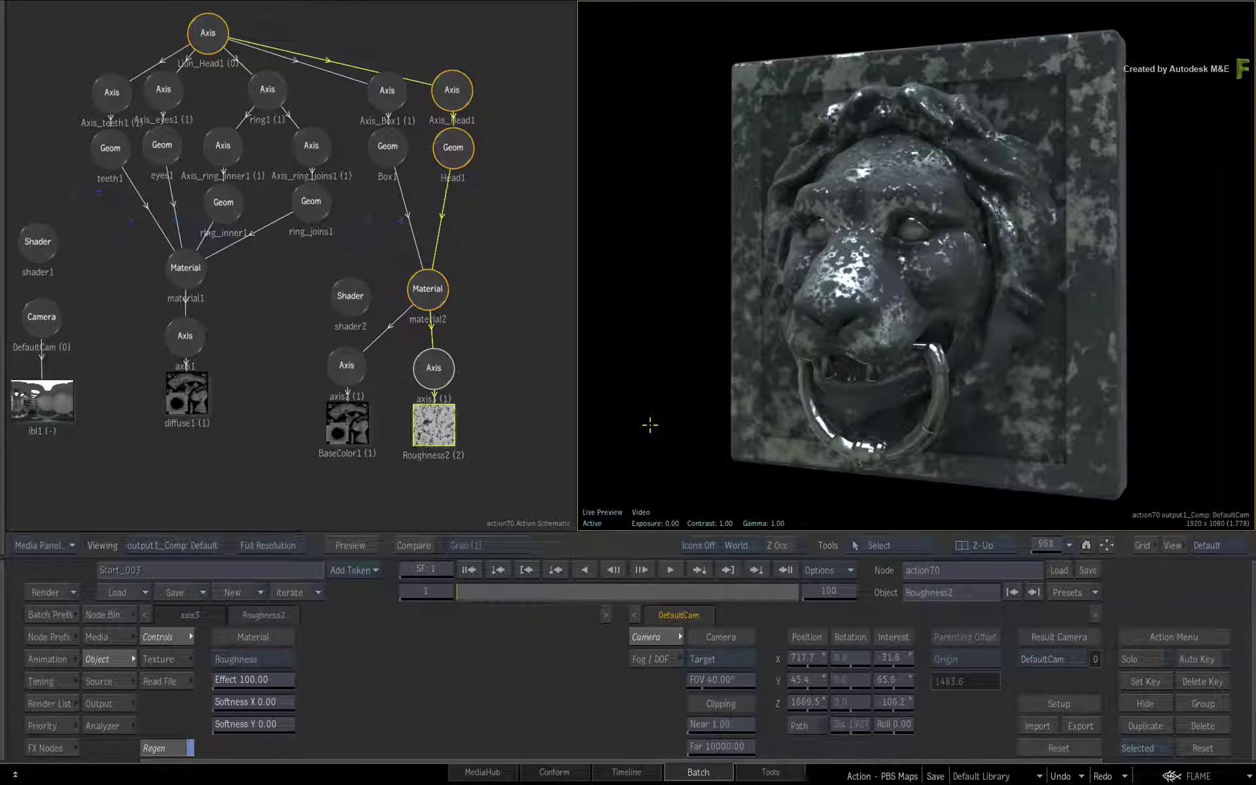
Return to the Batch schematic and insert a Paint node between the Substance Noise and Action nodes
key("Escape")
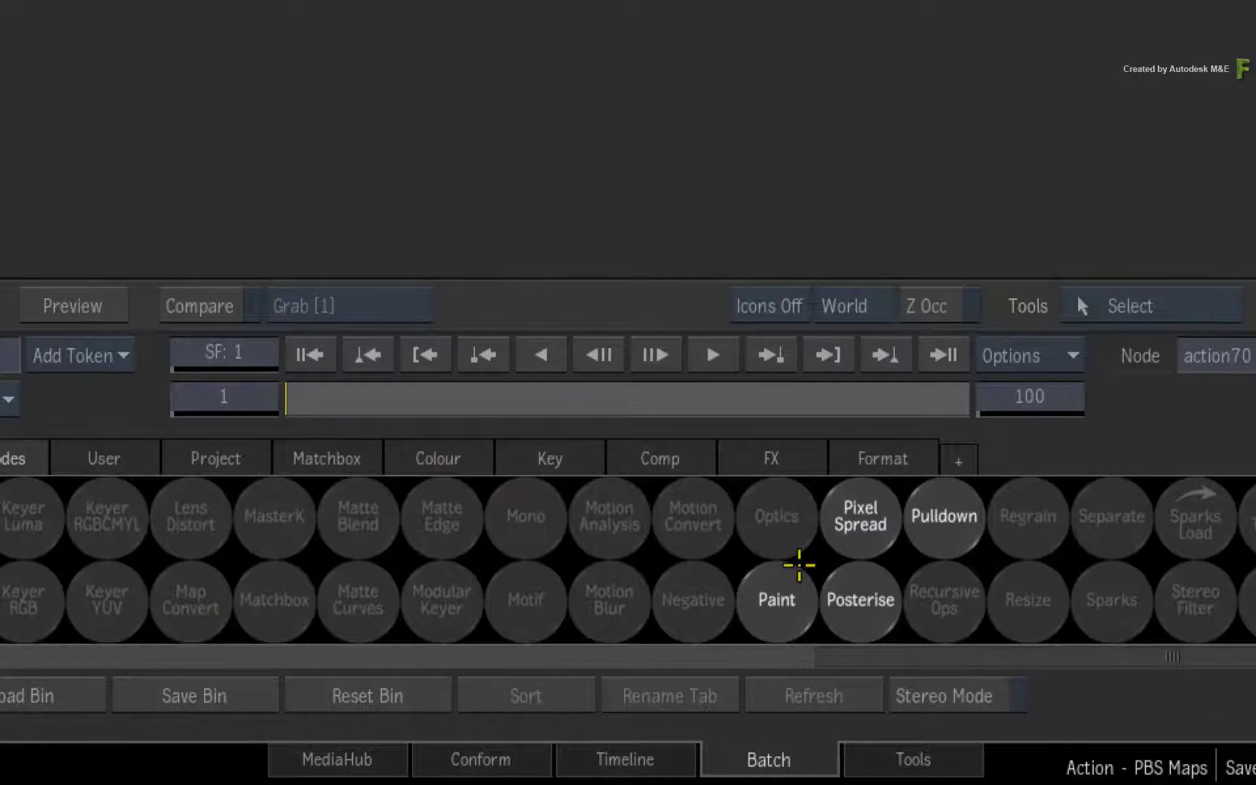
left_click_drag(710, 681, 681, 538)
left_click_drag(734, 289, 532, 312)
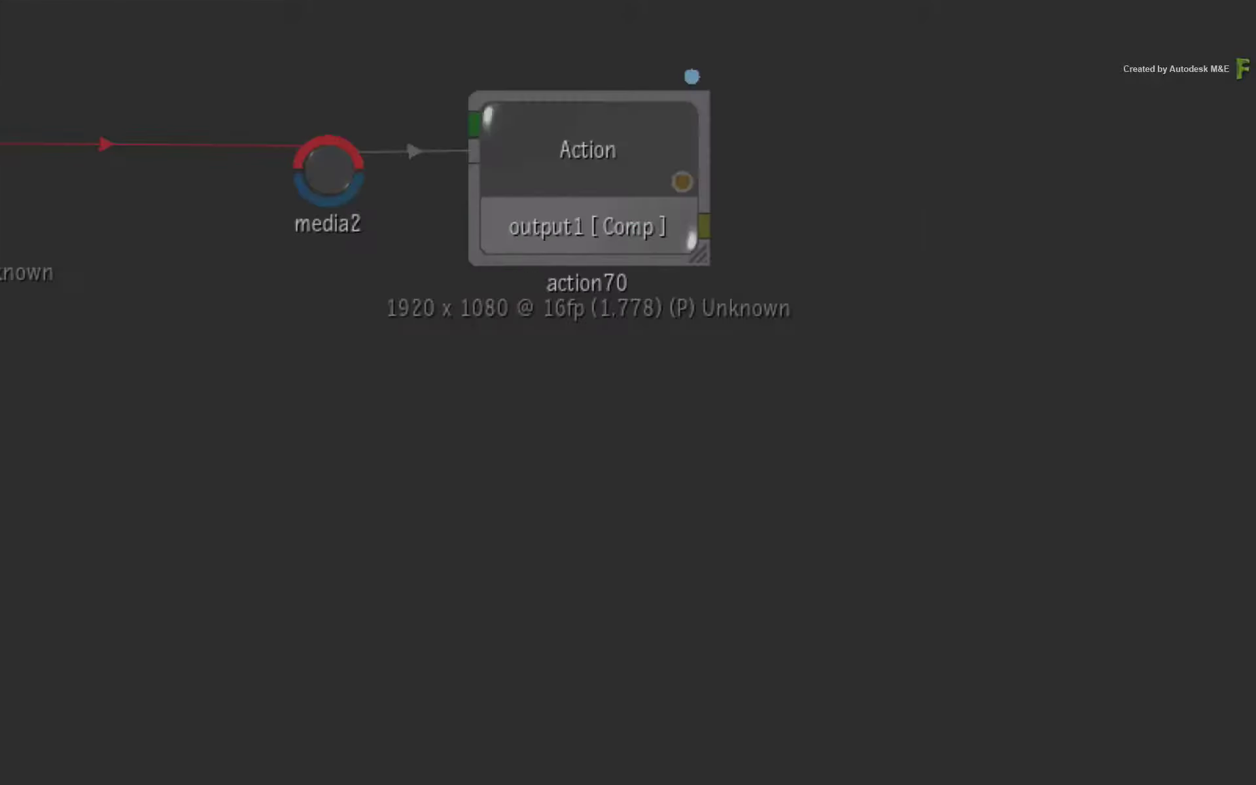
Set the Action node's output as the next available context
left_click(637, 144)
right_click(641, 139)
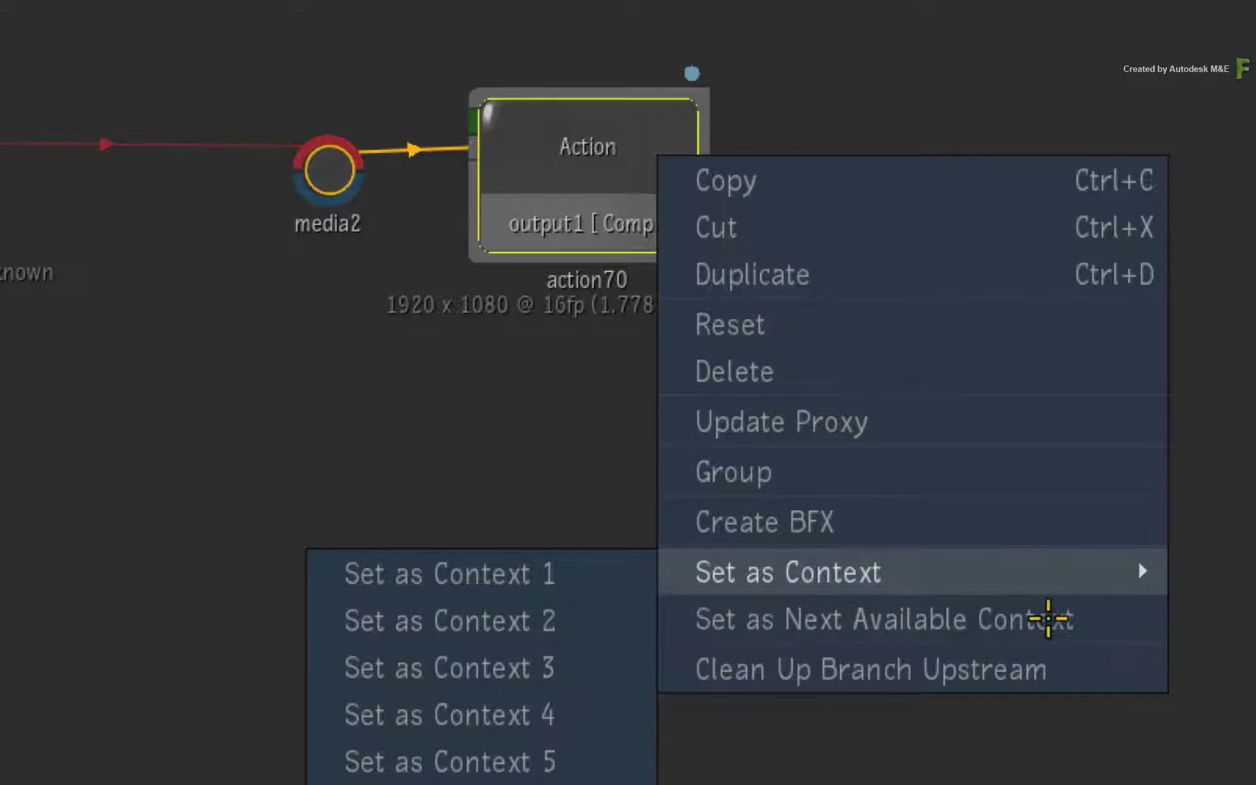
left_click(1038, 613)
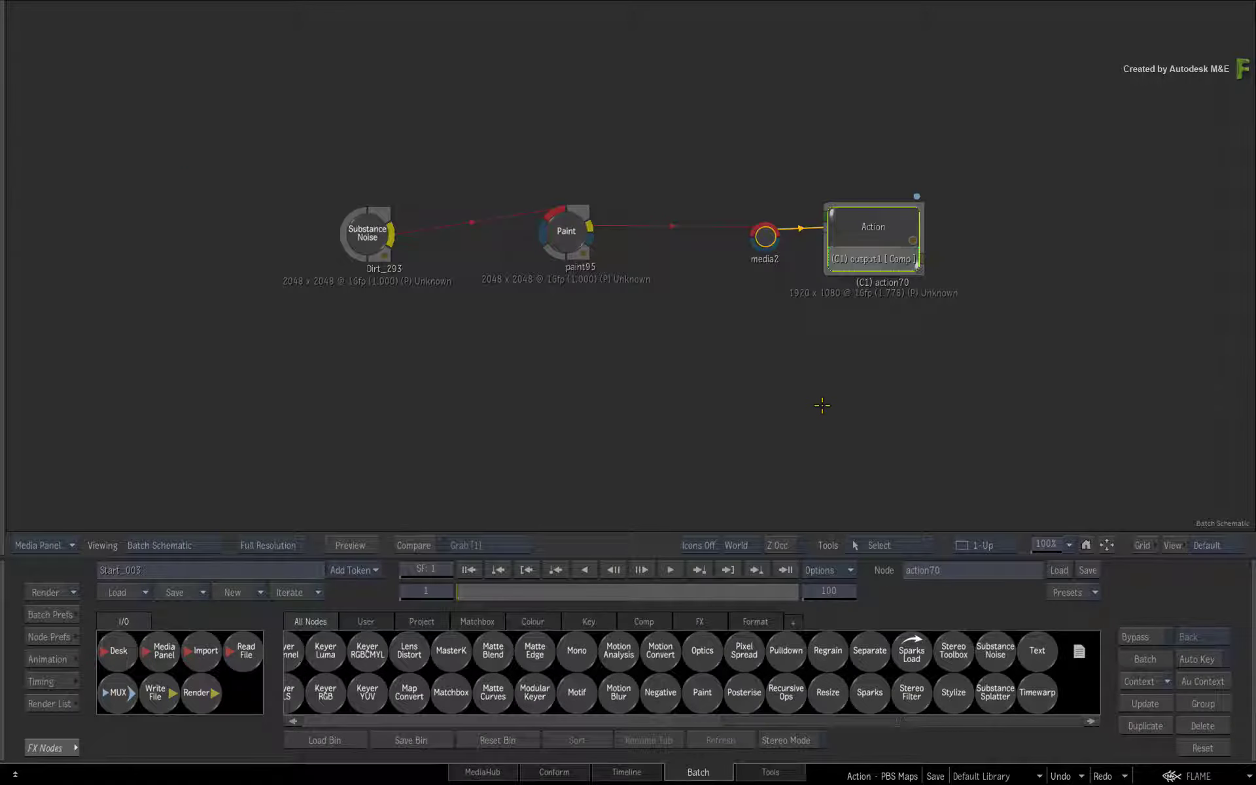
Open the Paint node's controls in a 2-Up layout, with the Paint result in one viewport and Context 1 in the other
left_click(564, 242)
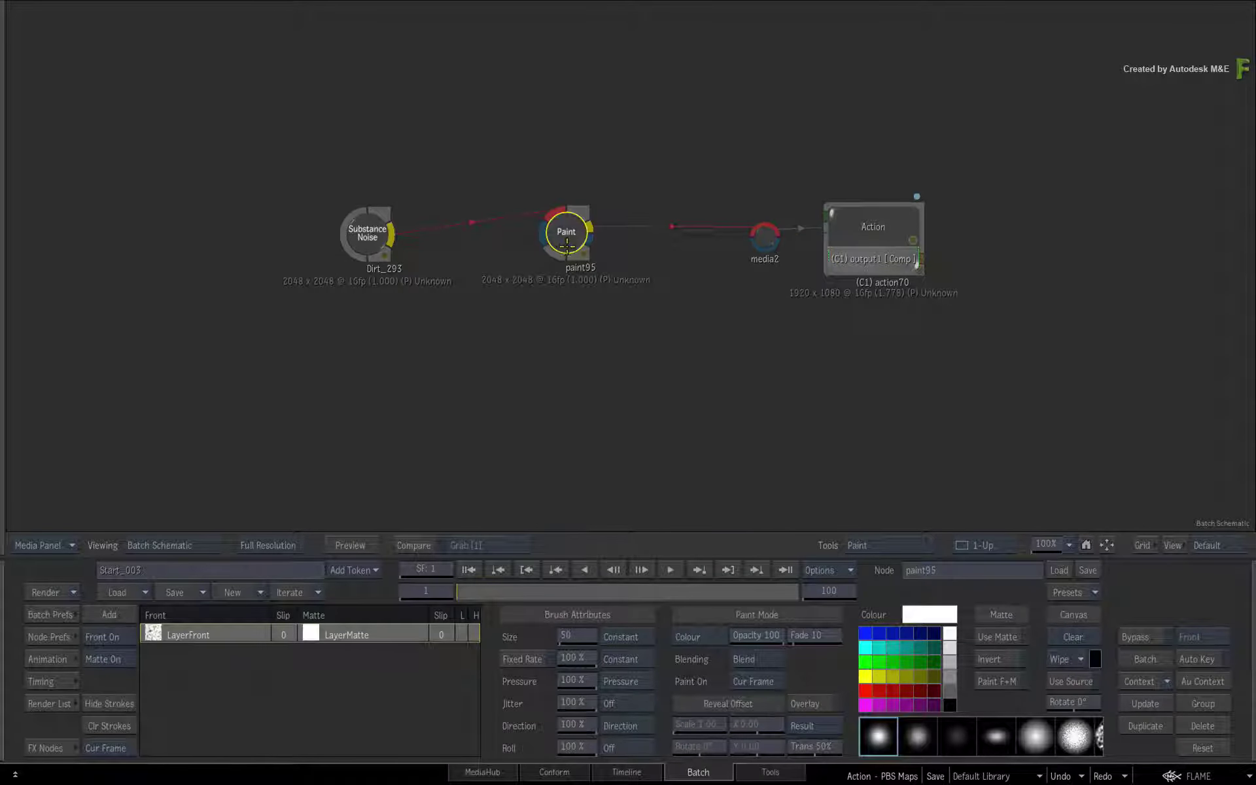
key("alt+2")
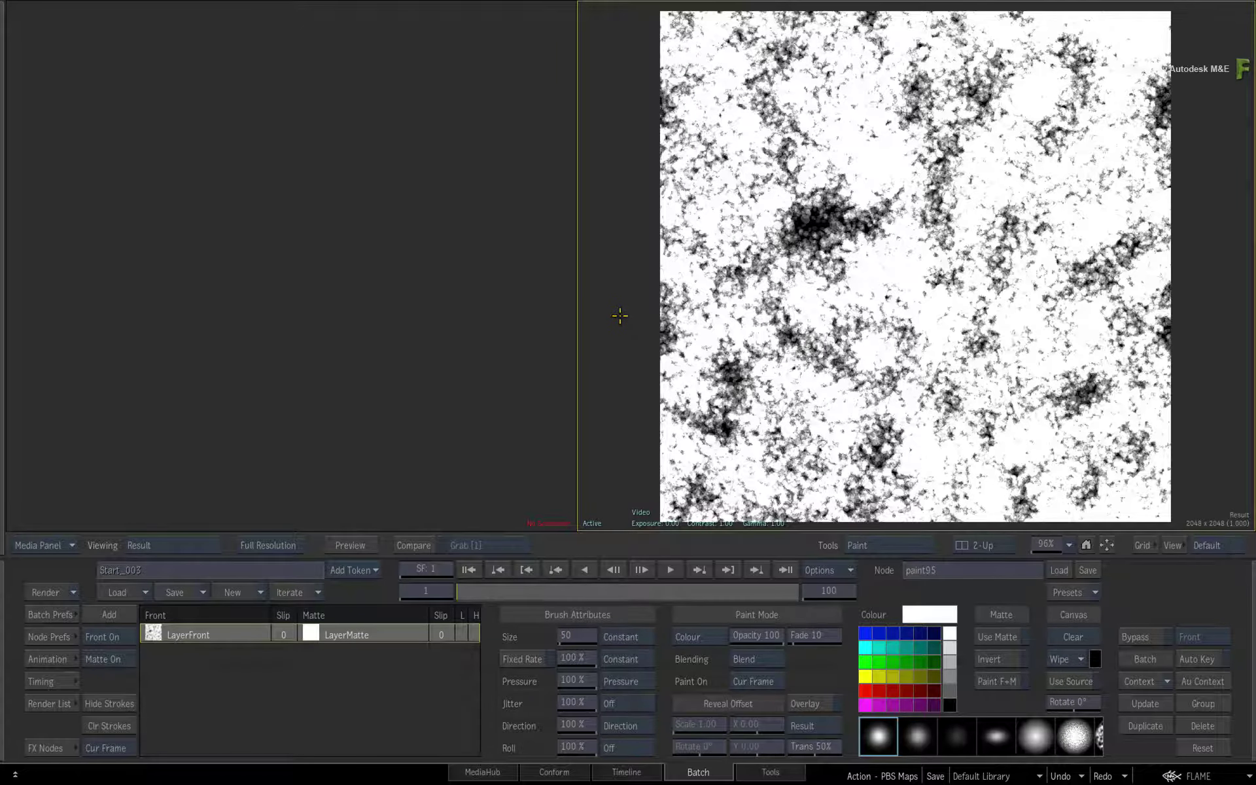
key("space+1")
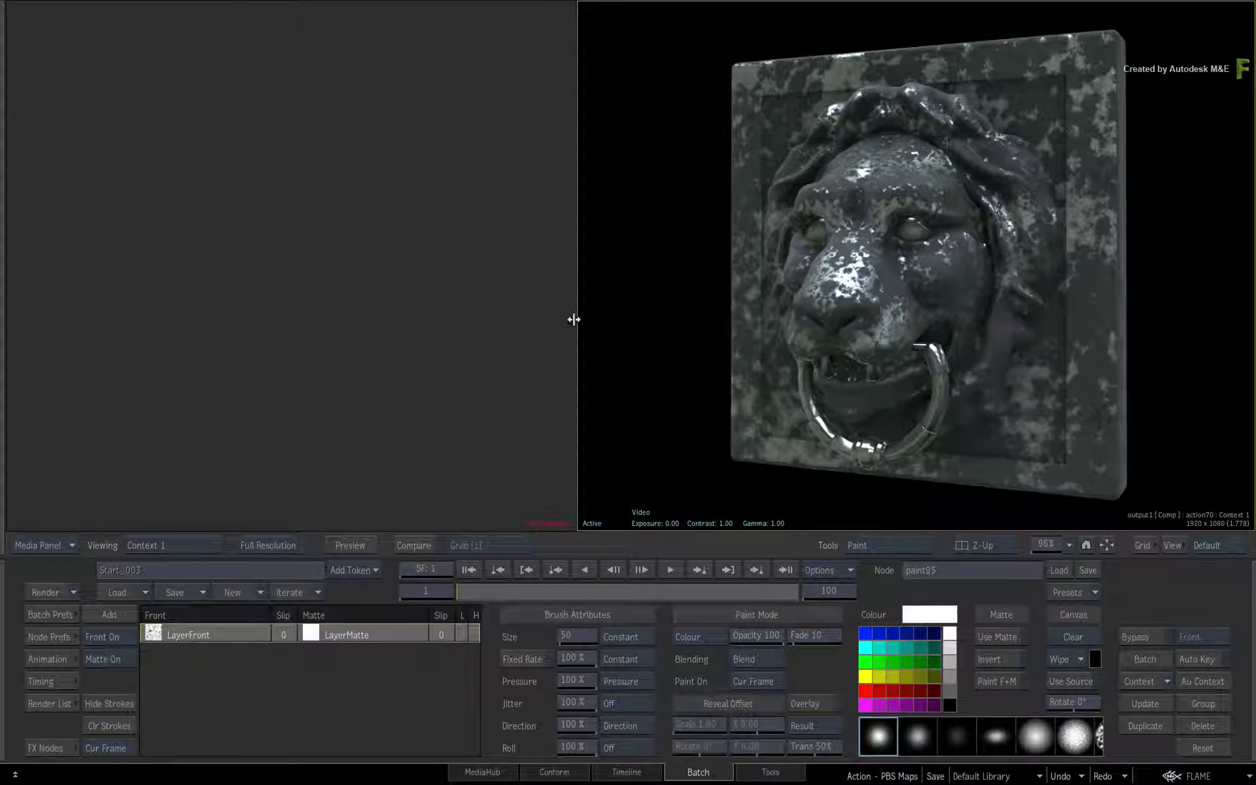
left_click(450, 351)
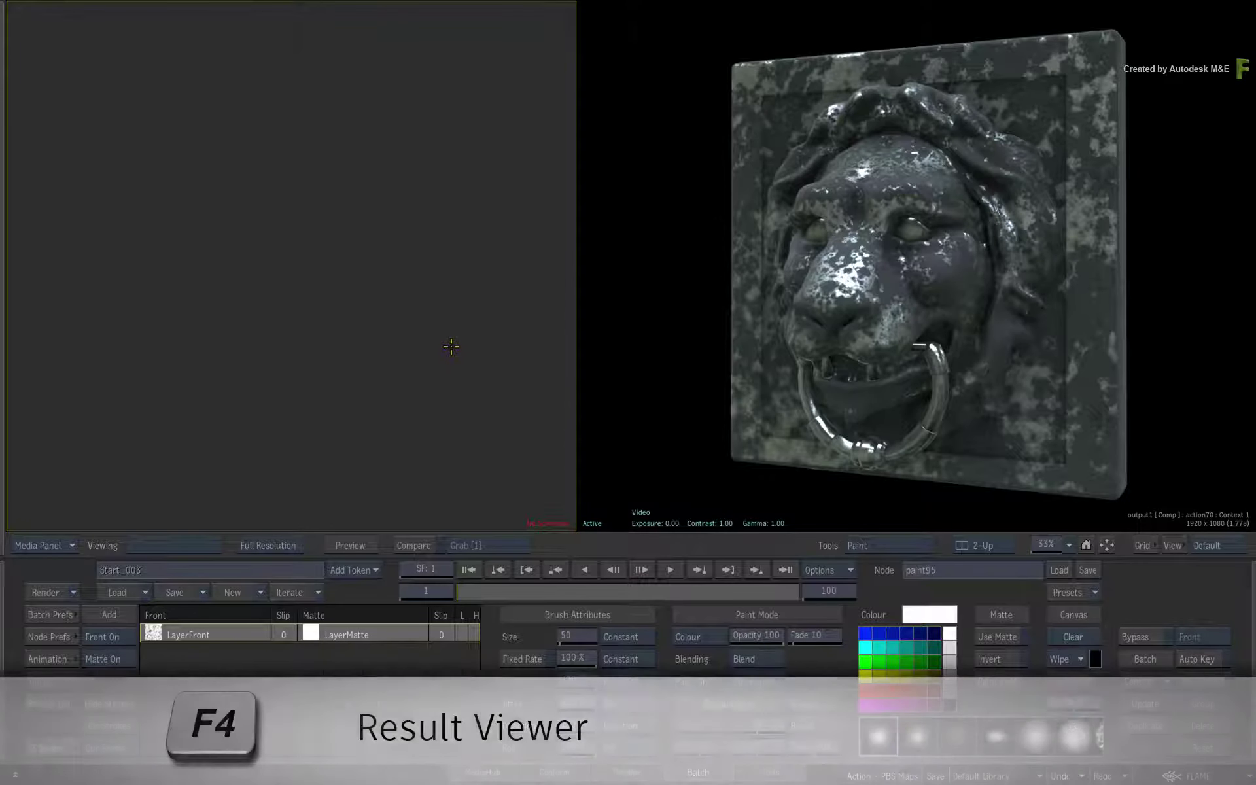
key("F4")
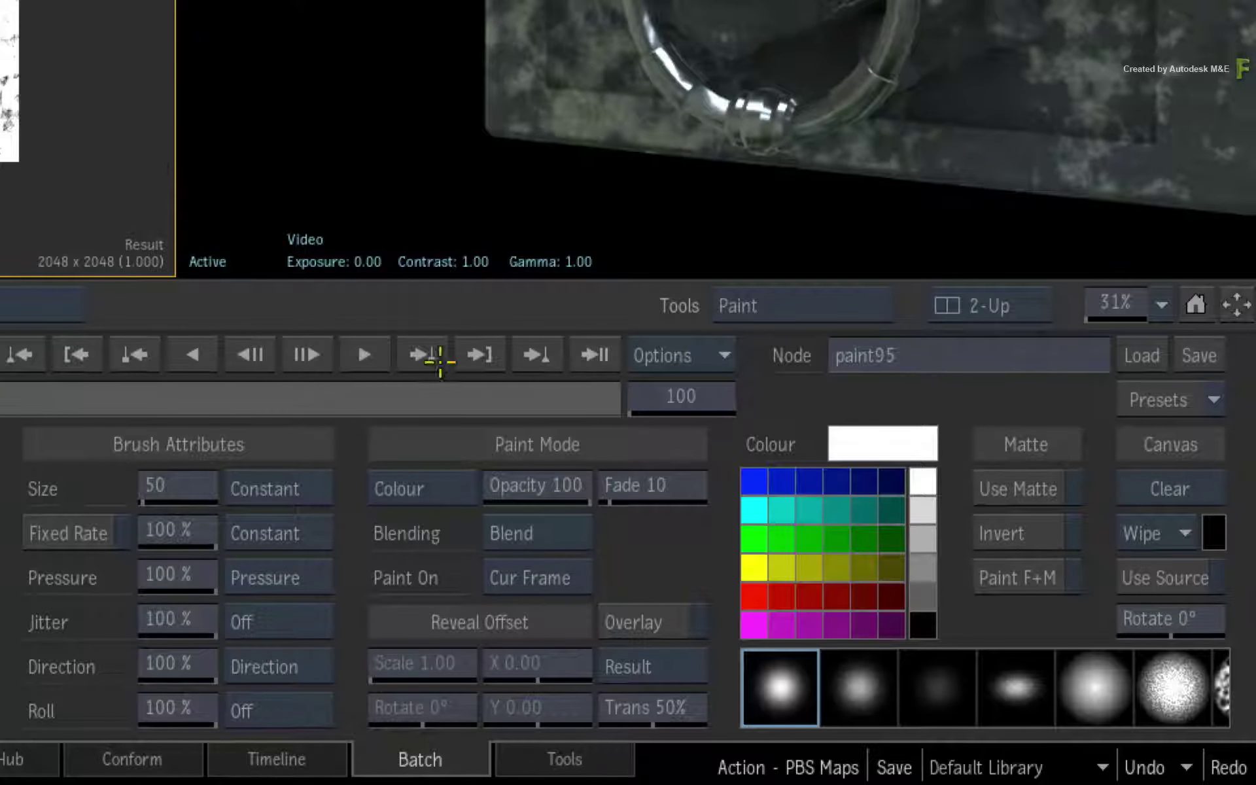
Set Paint to work on the Sequence, choose dark grey as the colour and enlarge the brush to size 603
left_click(587, 567)
left_click(589, 500)
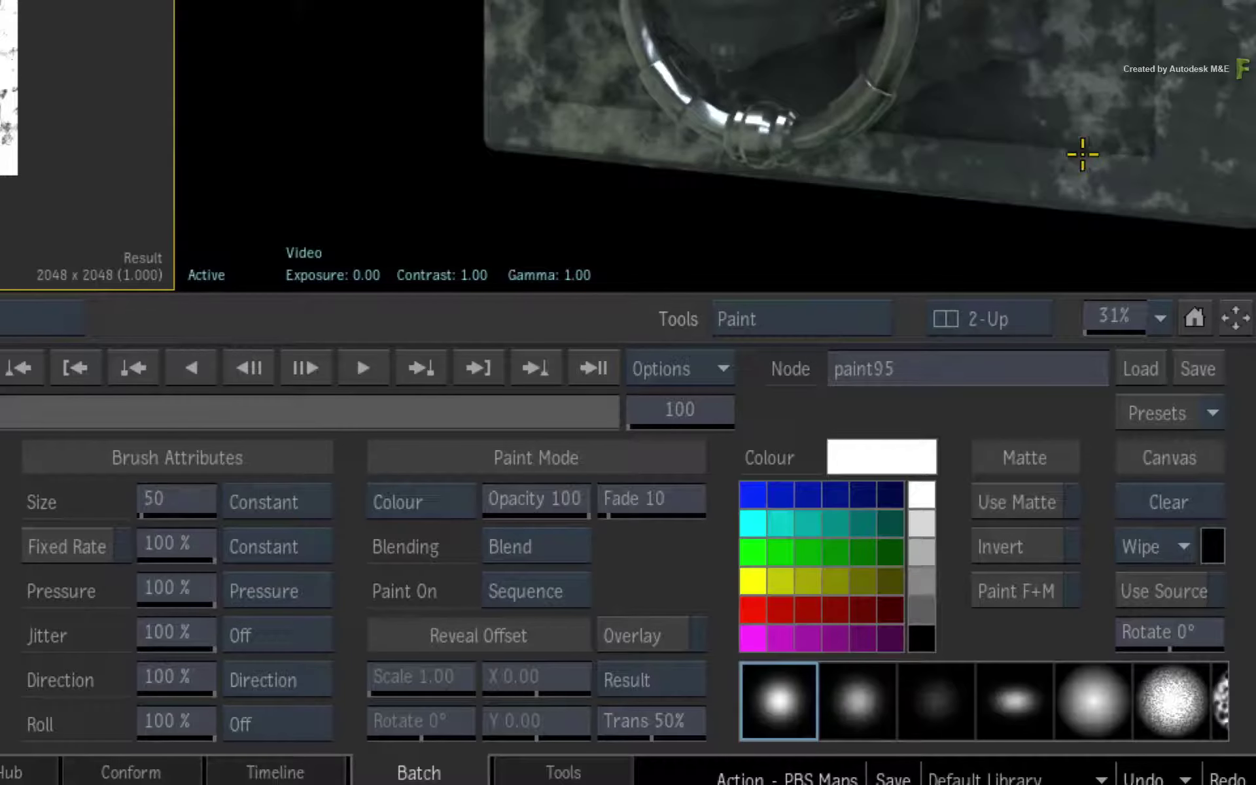
left_click(925, 606)
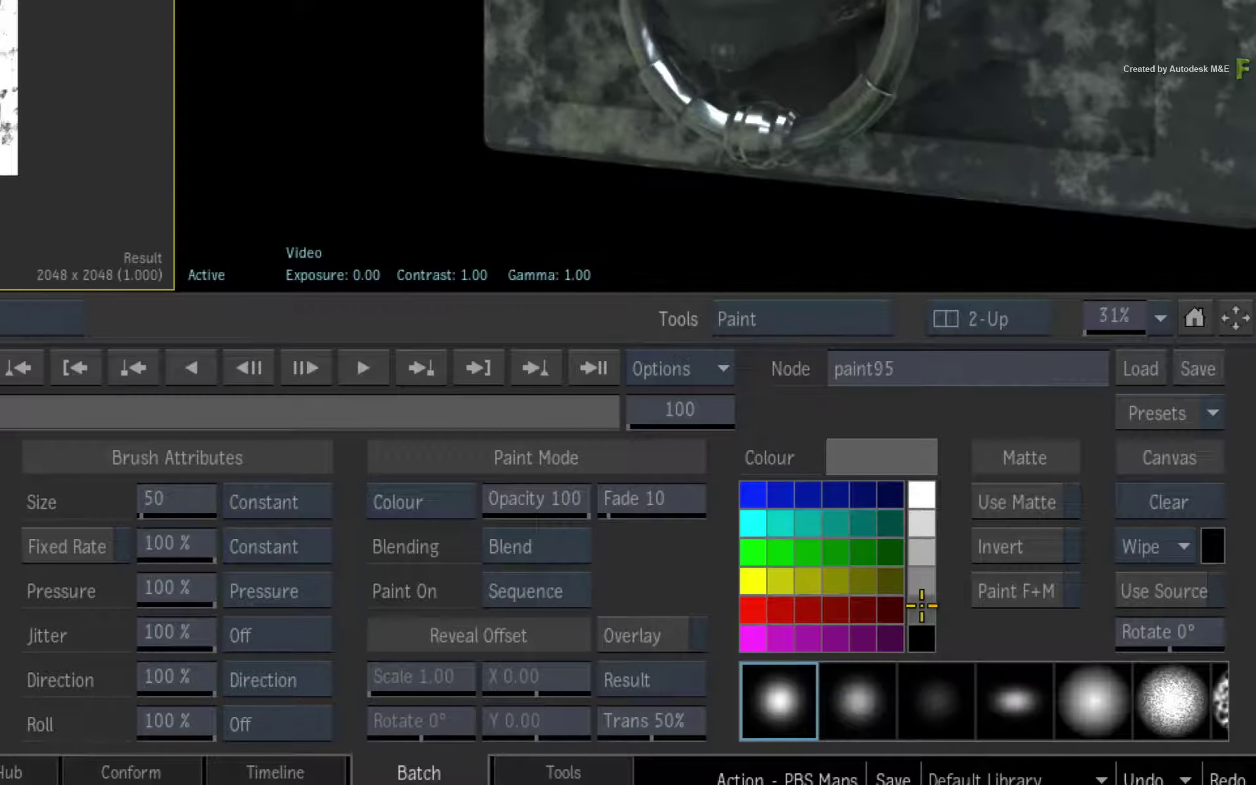
key("grave")
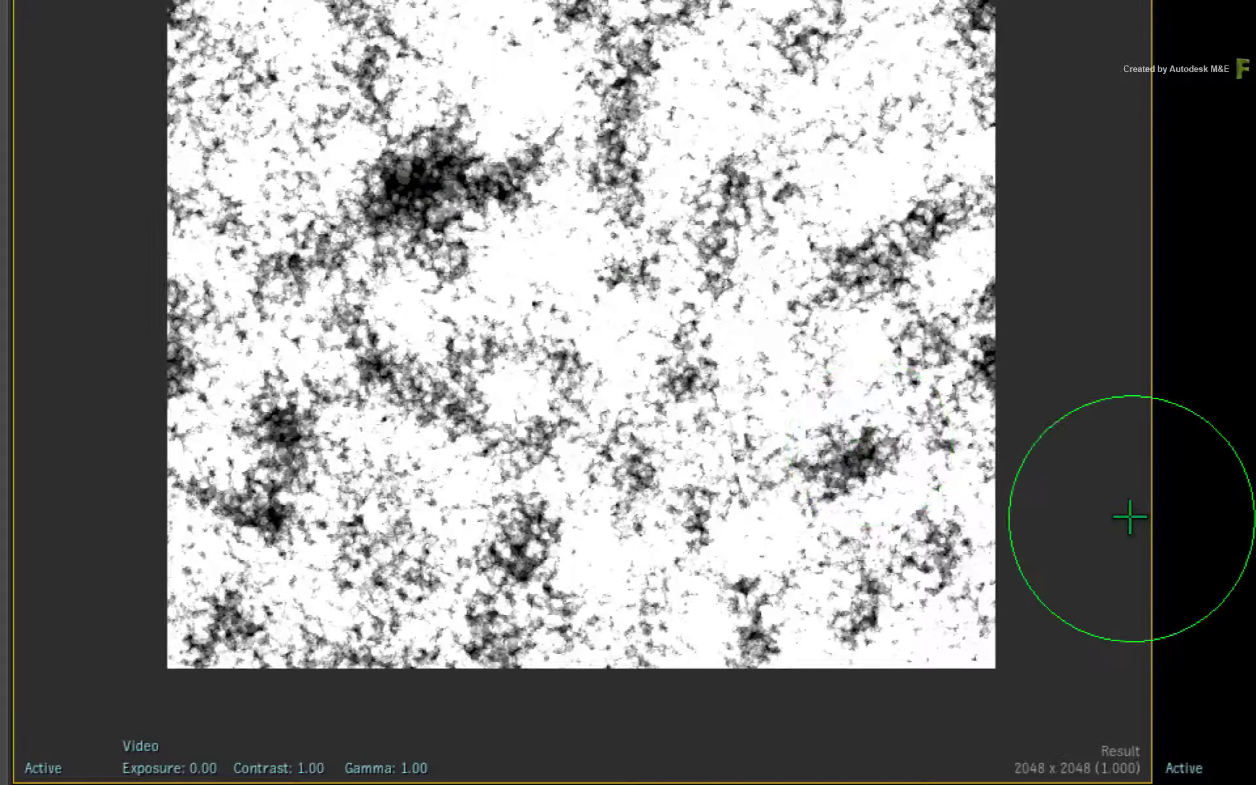
key("grave")
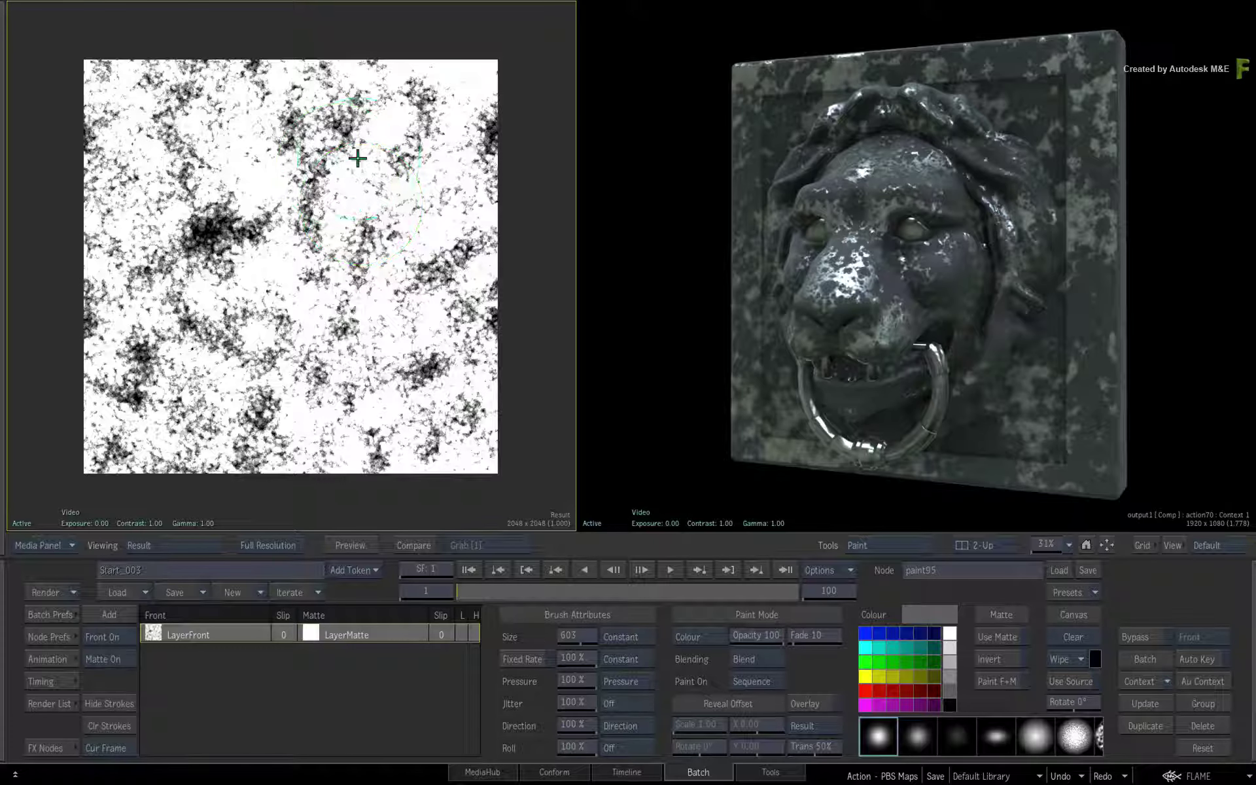
Paint grey over most of the dirt texture, leaving only the patch that covers the lion's nose
mouse_move(485, 70)
left_mouse_down()
mouse_move(70, 85)
mouse_move(337, 56)
mouse_move(50, 94)
mouse_move(144, 131)
mouse_move(547, 112)
mouse_move(519, 421)
mouse_move(69, 469)
mouse_move(505, 449)
mouse_move(463, 434)
mouse_move(140, 415)
left_mouse_up()
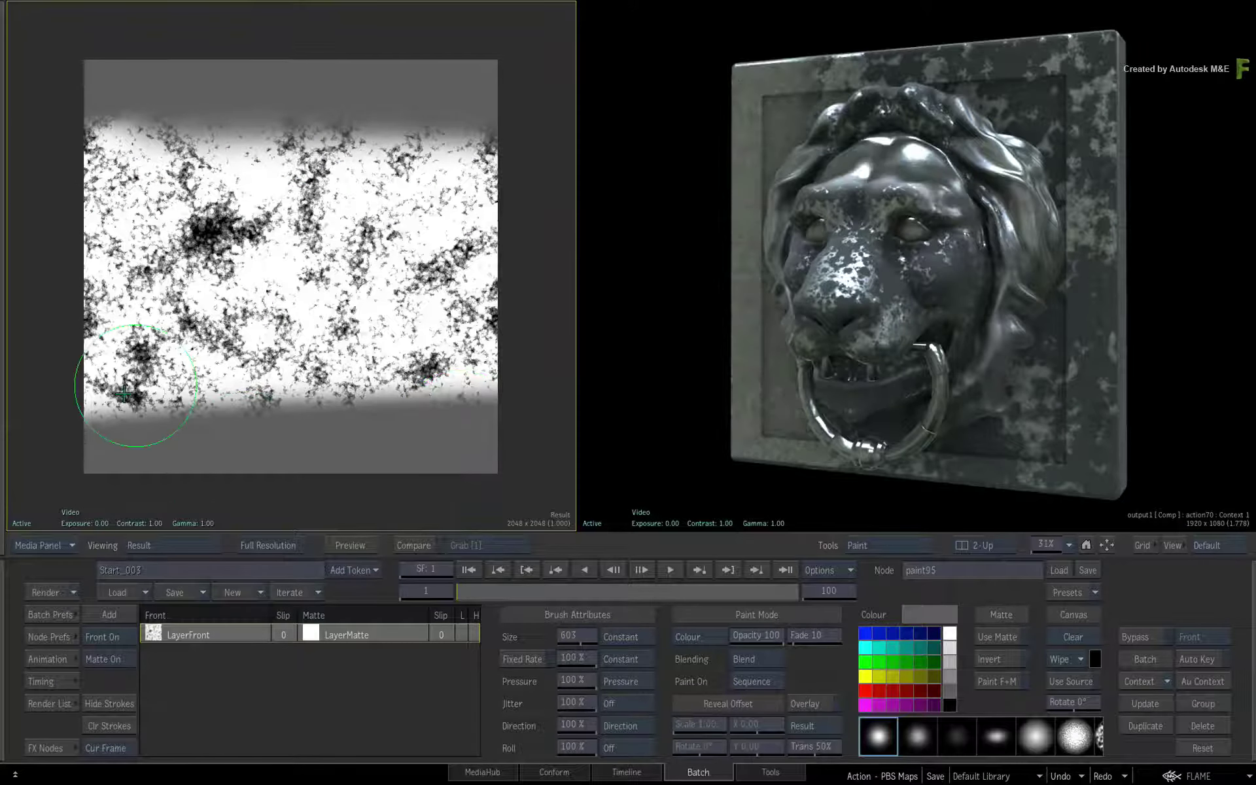
mouse_move(112, 151)
left_mouse_down()
mouse_move(113, 426)
mouse_move(151, 83)
mouse_move(181, 135)
mouse_move(189, 192)
mouse_move(84, 265)
mouse_move(83, 44)
mouse_move(68, 386)
left_mouse_up()
mouse_move(229, 124)
left_mouse_down()
mouse_move(247, 434)
mouse_move(266, 126)
mouse_move(249, 418)
left_mouse_up()
left_click_drag(239, 157, 462, 132)
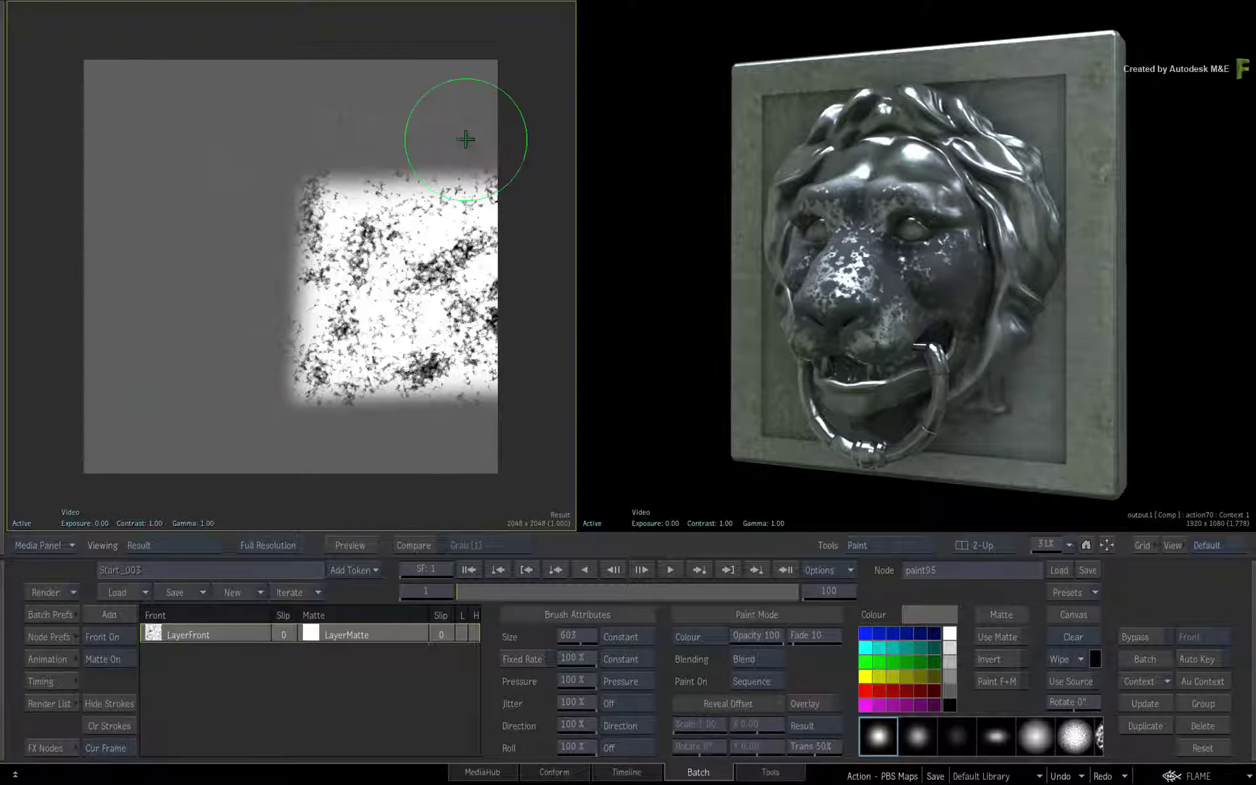
mouse_move(275, 378)
left_mouse_down()
mouse_move(363, 393)
mouse_move(351, 421)
left_mouse_up()
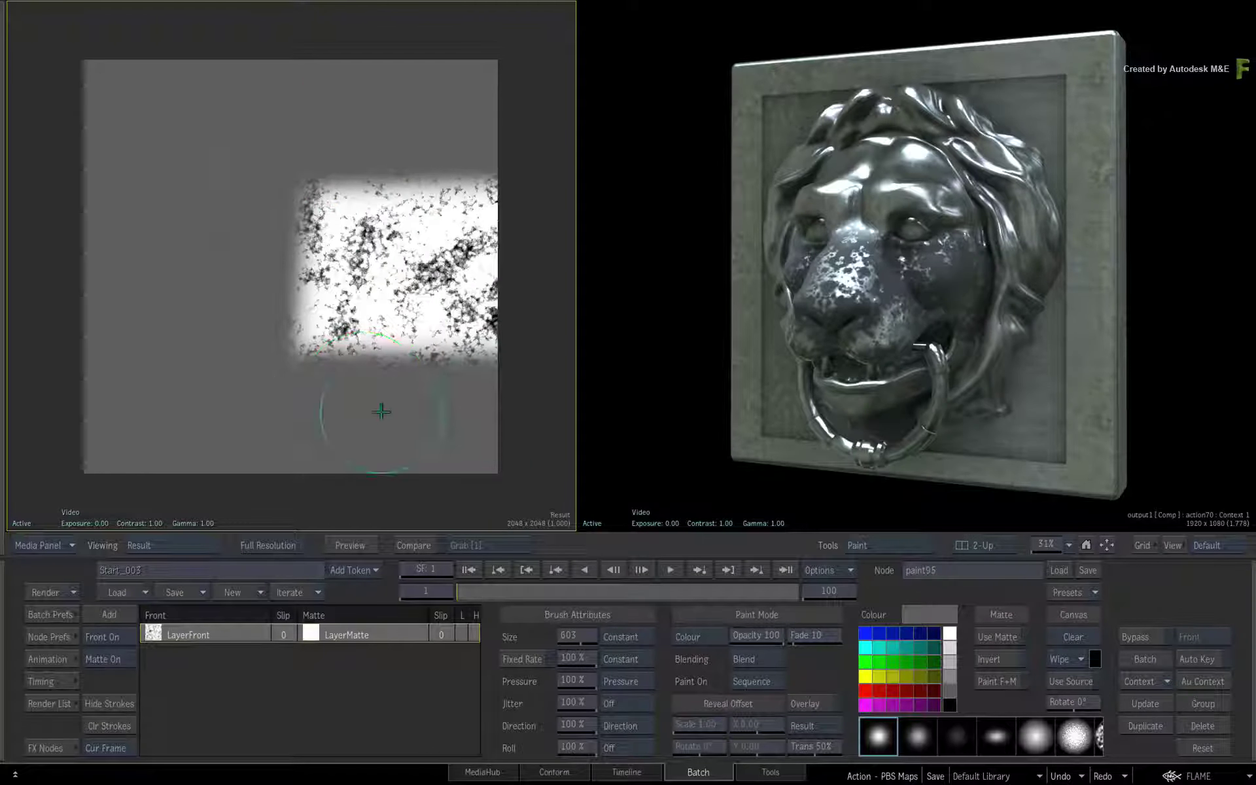
left_click_drag(271, 151, 525, 146)
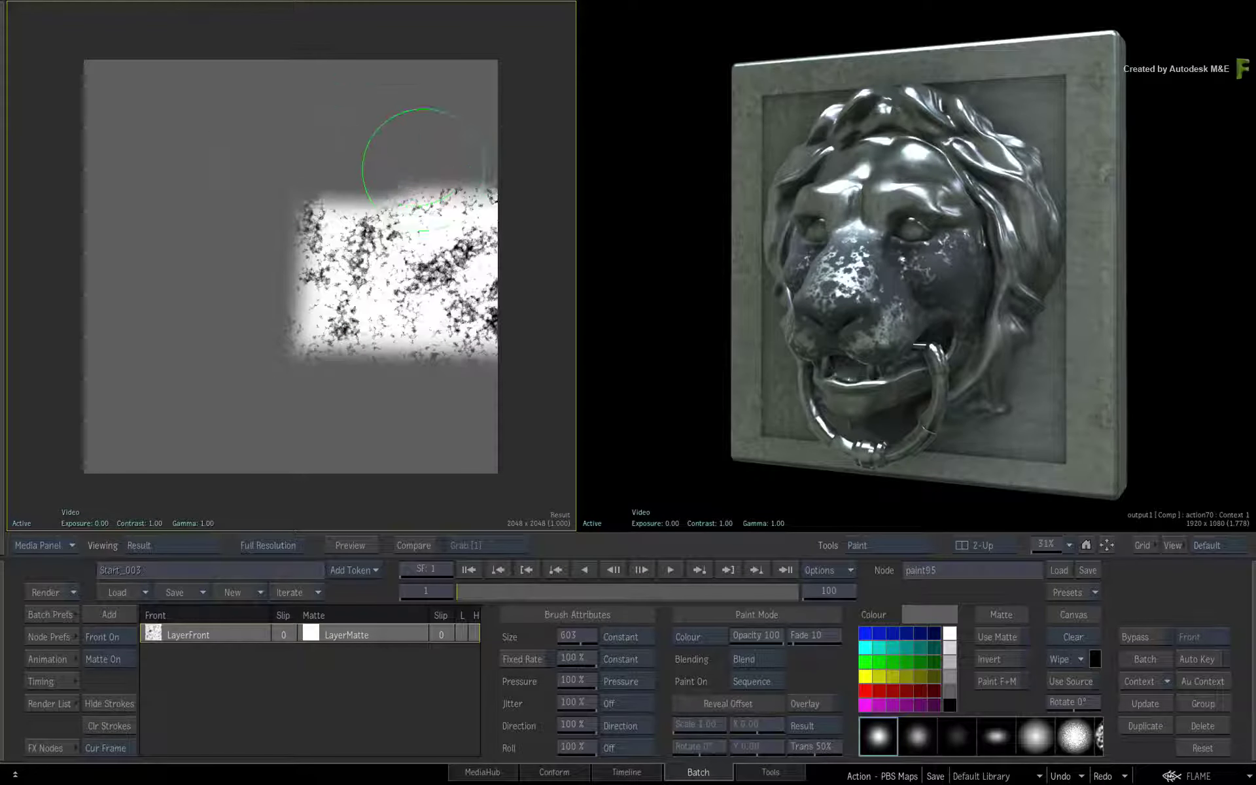
left_click_drag(301, 157, 302, 357)
left_click_drag(279, 197, 308, 414)
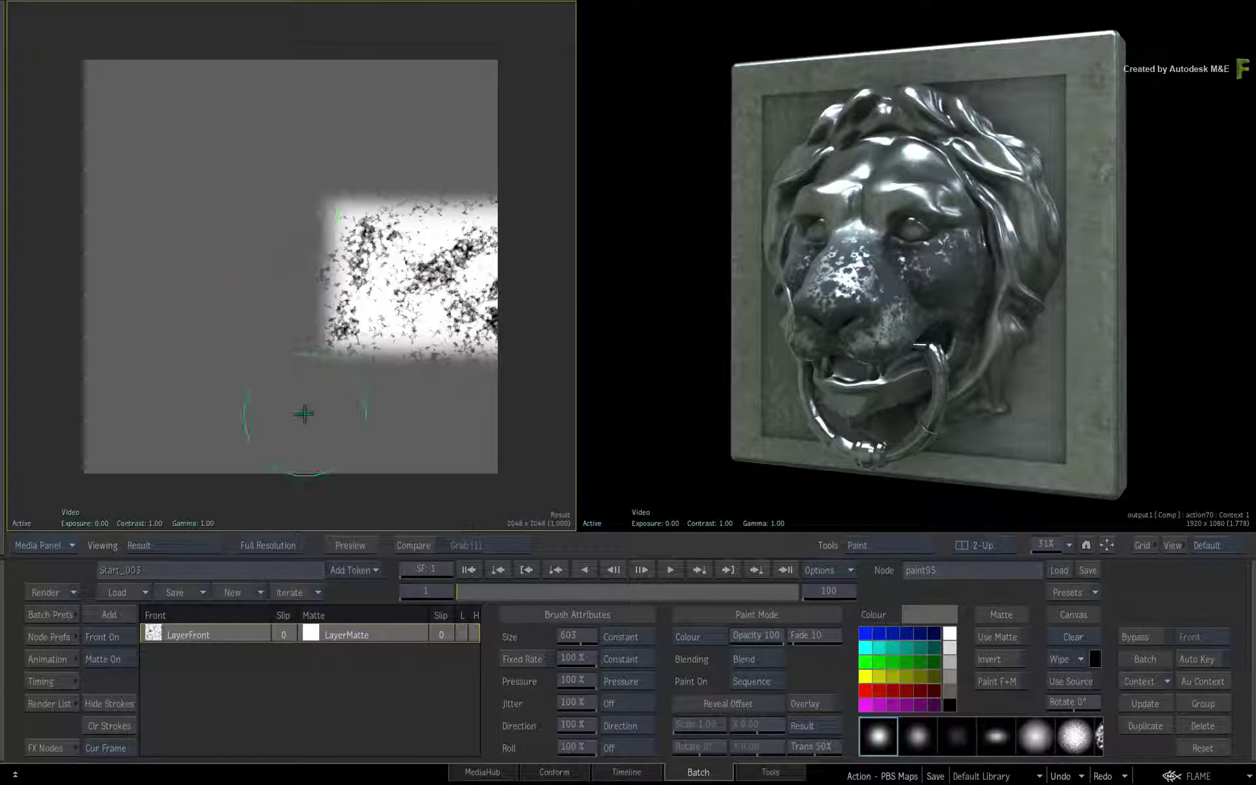
mouse_move(295, 140)
left_mouse_down()
mouse_move(347, 111)
mouse_move(341, 344)
mouse_move(379, 295)
mouse_move(367, 415)
left_mouse_up()
Switch the paint mode to Impress and soften the edges of the remaining dirt patch
left_click(688, 638)
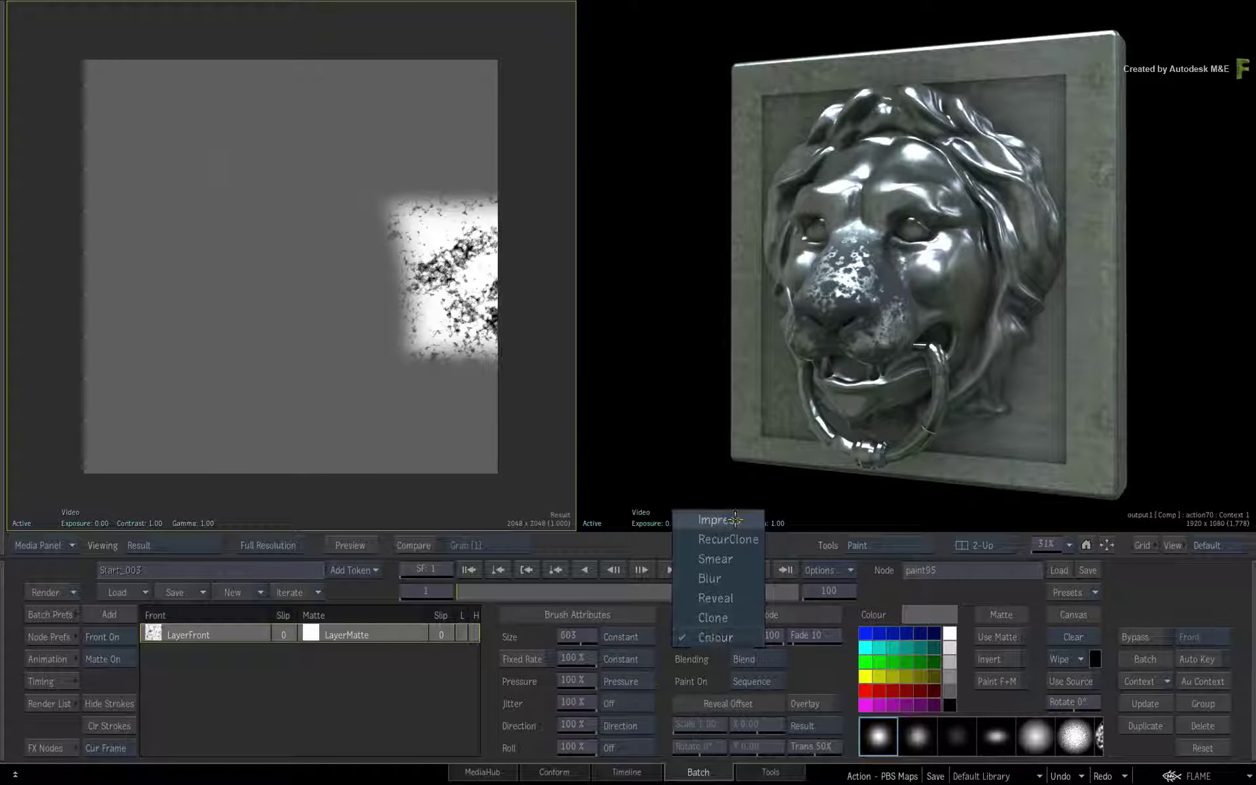
left_click(703, 512)
mouse_move(490, 146)
left_mouse_down()
mouse_move(373, 159)
mouse_move(336, 196)
mouse_move(354, 276)
left_mouse_up()
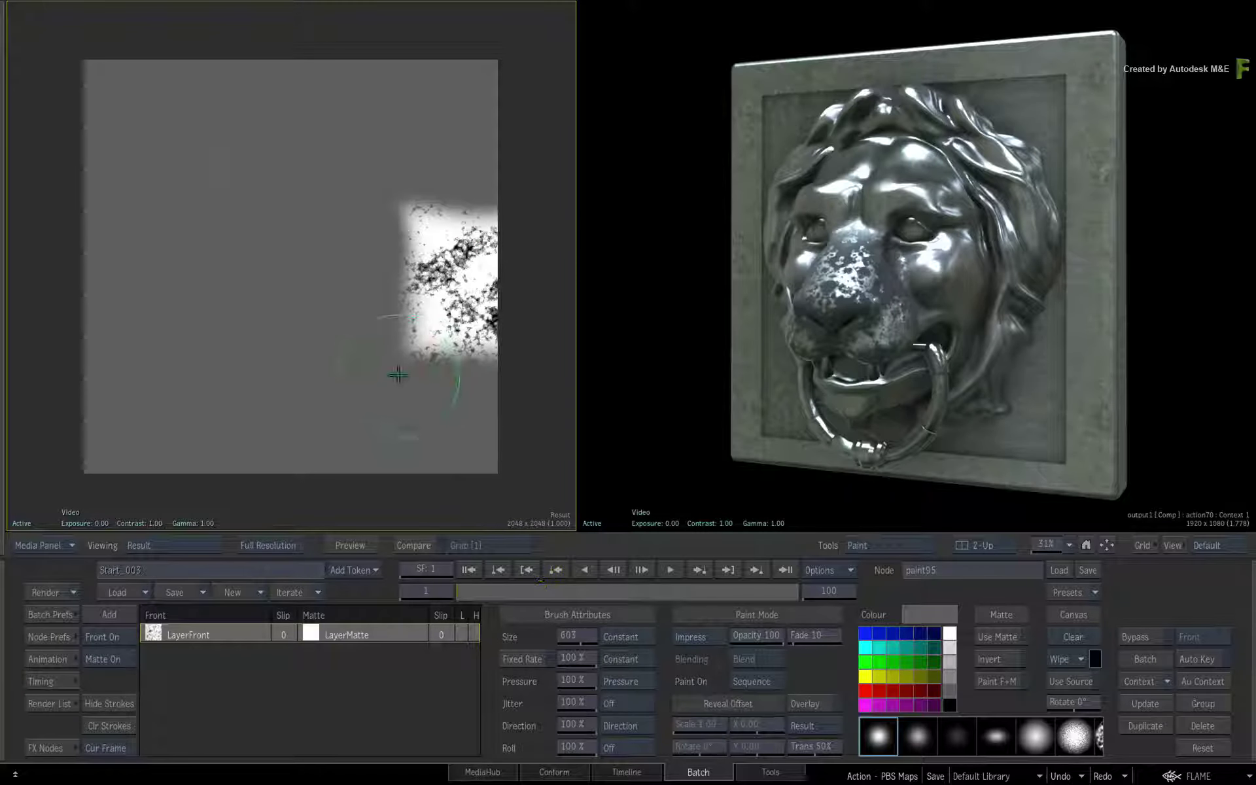
mouse_move(398, 375)
left_mouse_down()
mouse_move(477, 378)
mouse_move(478, 389)
left_mouse_up()
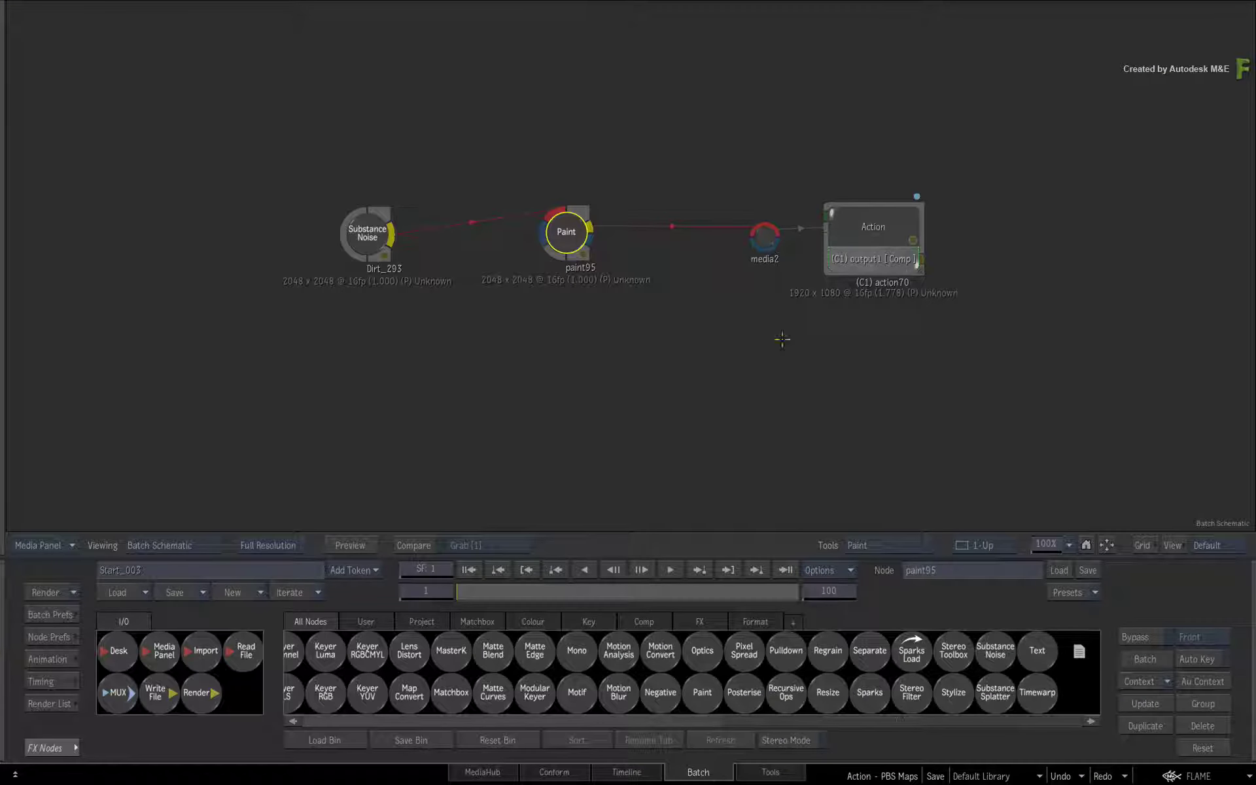
Reopen the Action node with its schematic beside Context 1, and toggle the Roughness map's visibility while inspecting the lion's nose from different angles
double_click(854, 229)
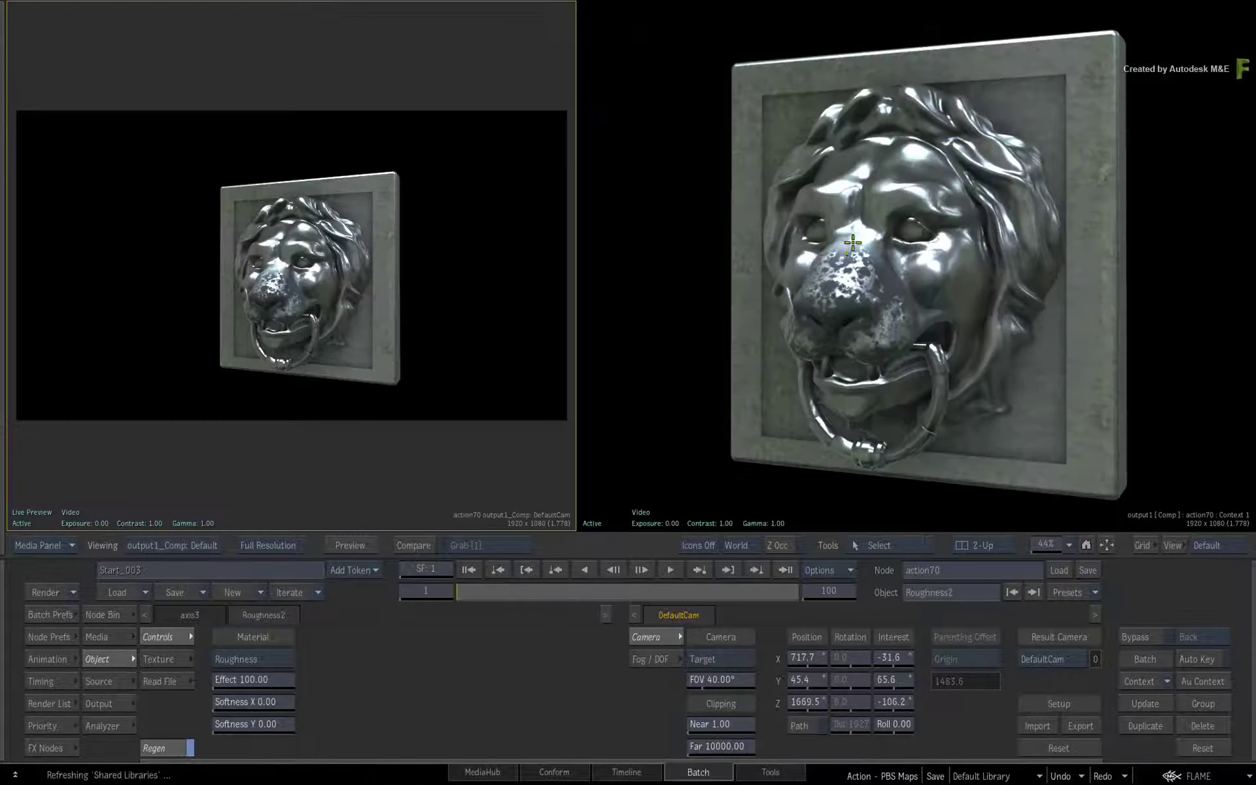
key("F4")
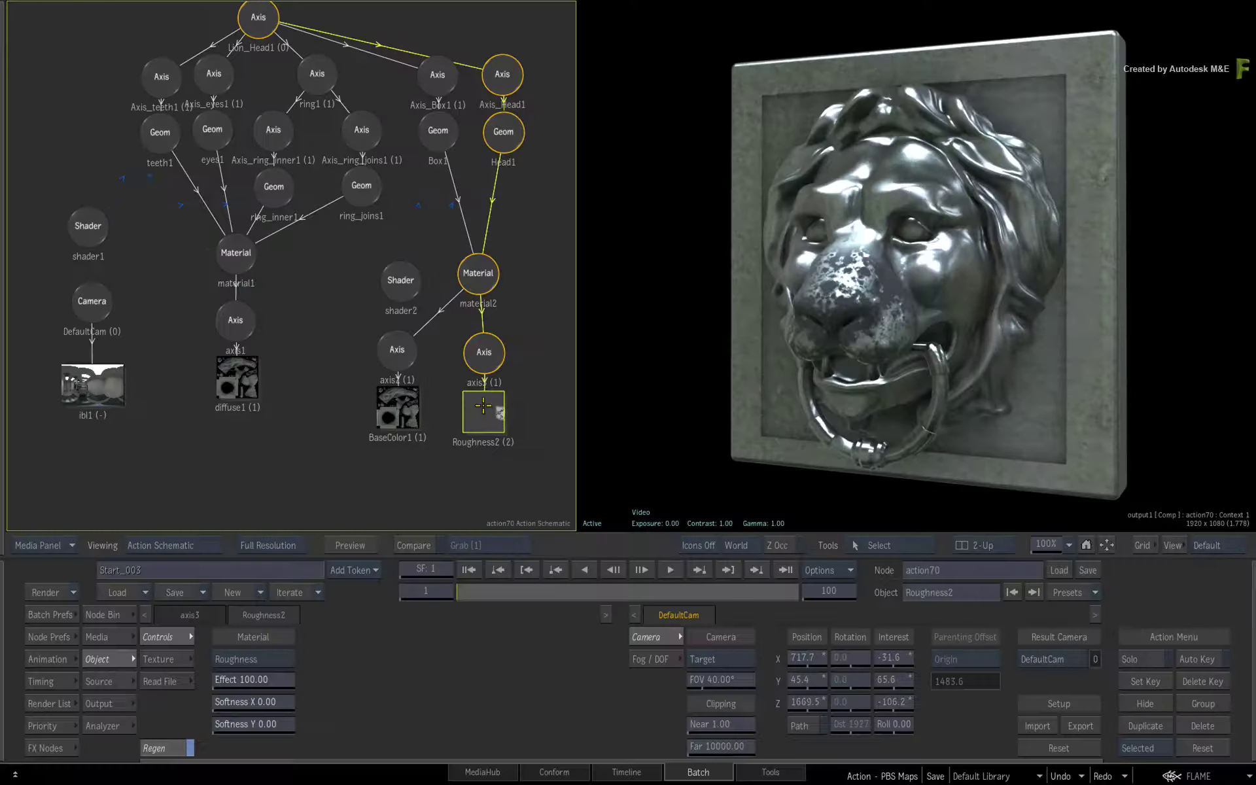
key("h")
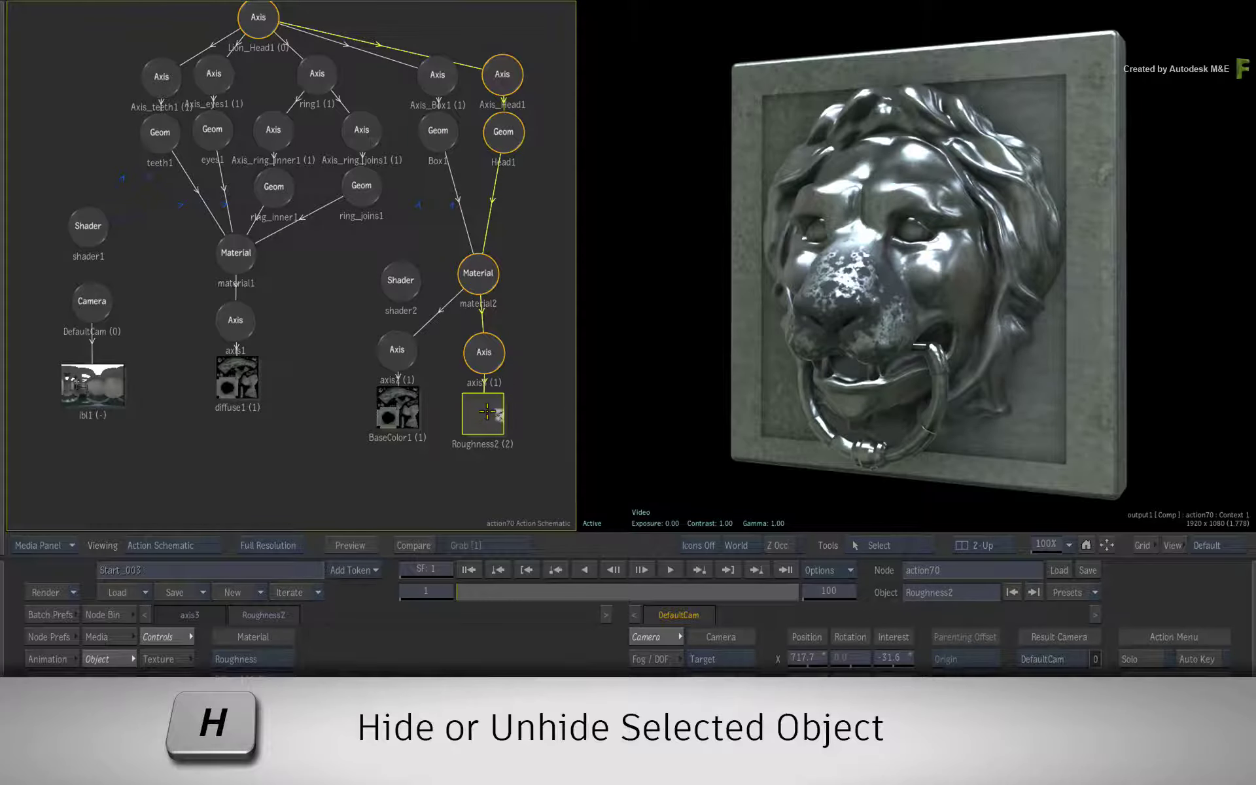
key("h")
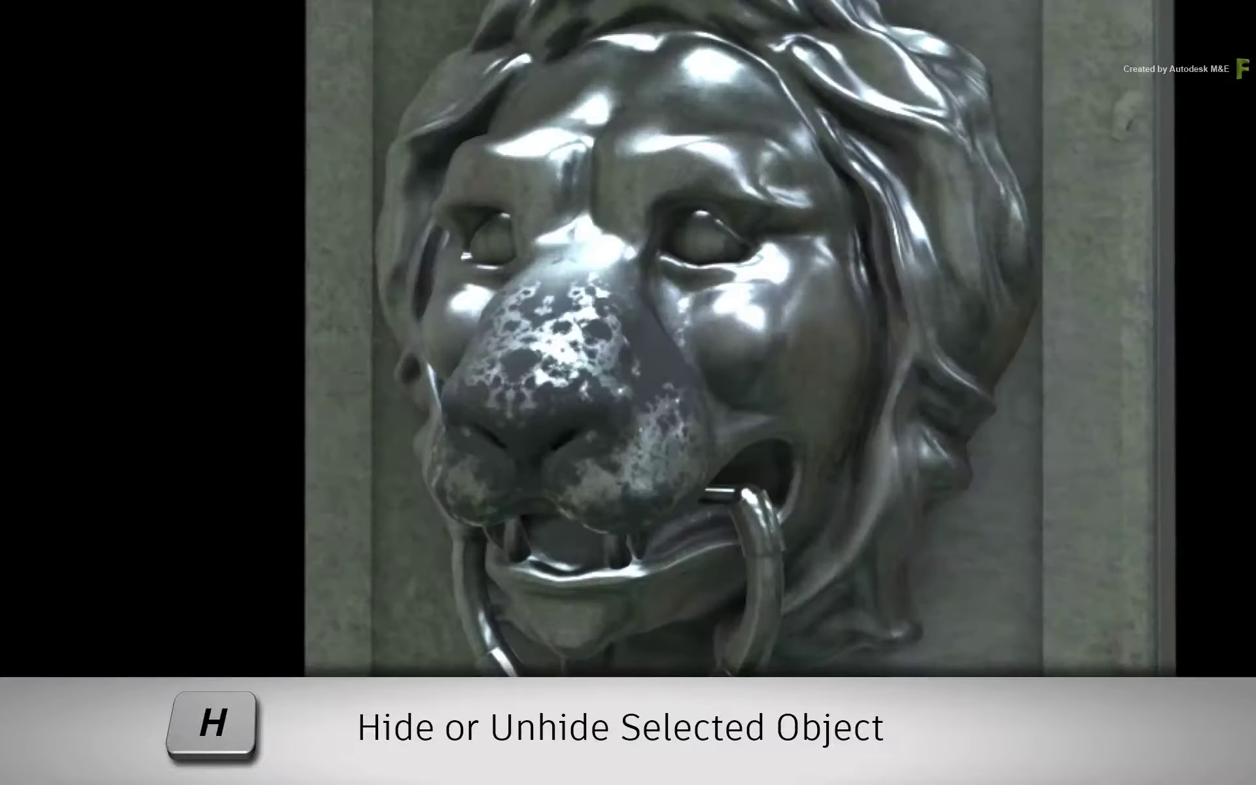
key("h")
key("h")
key("h")
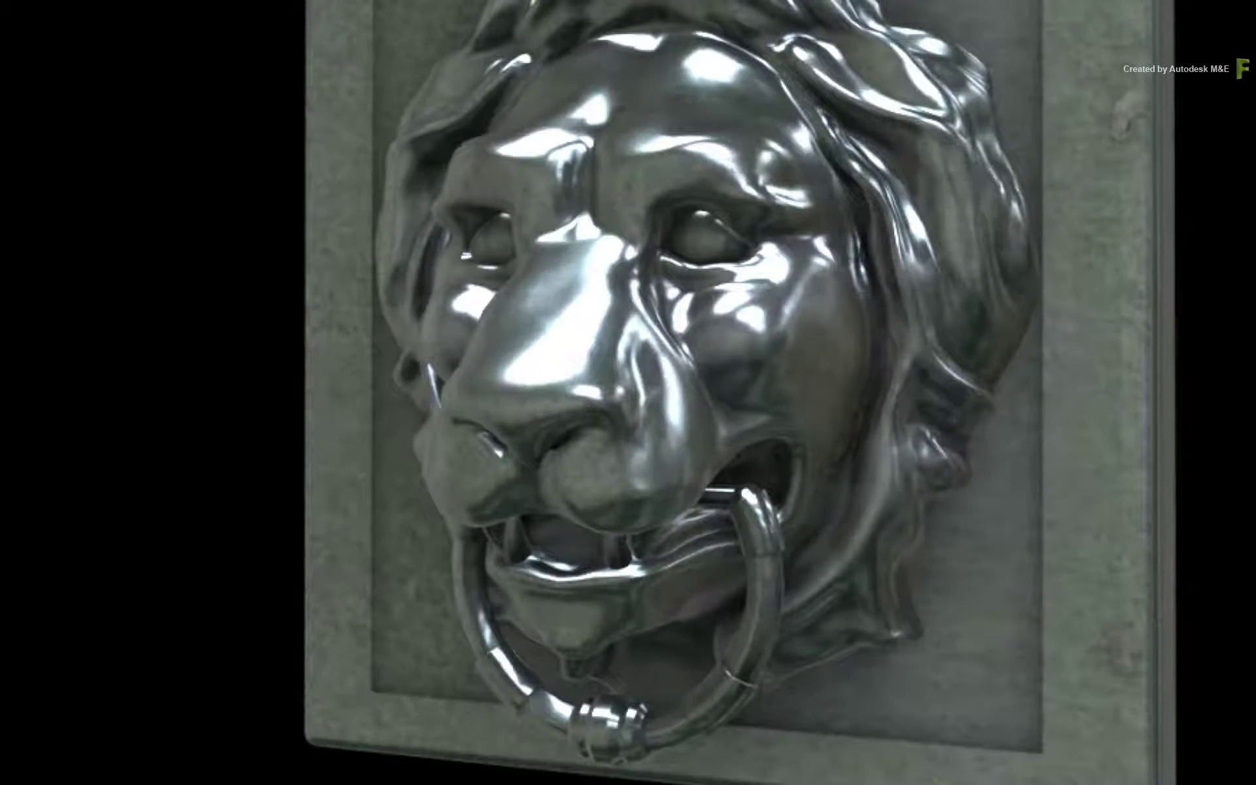
key("h")
key("h")
key("h")
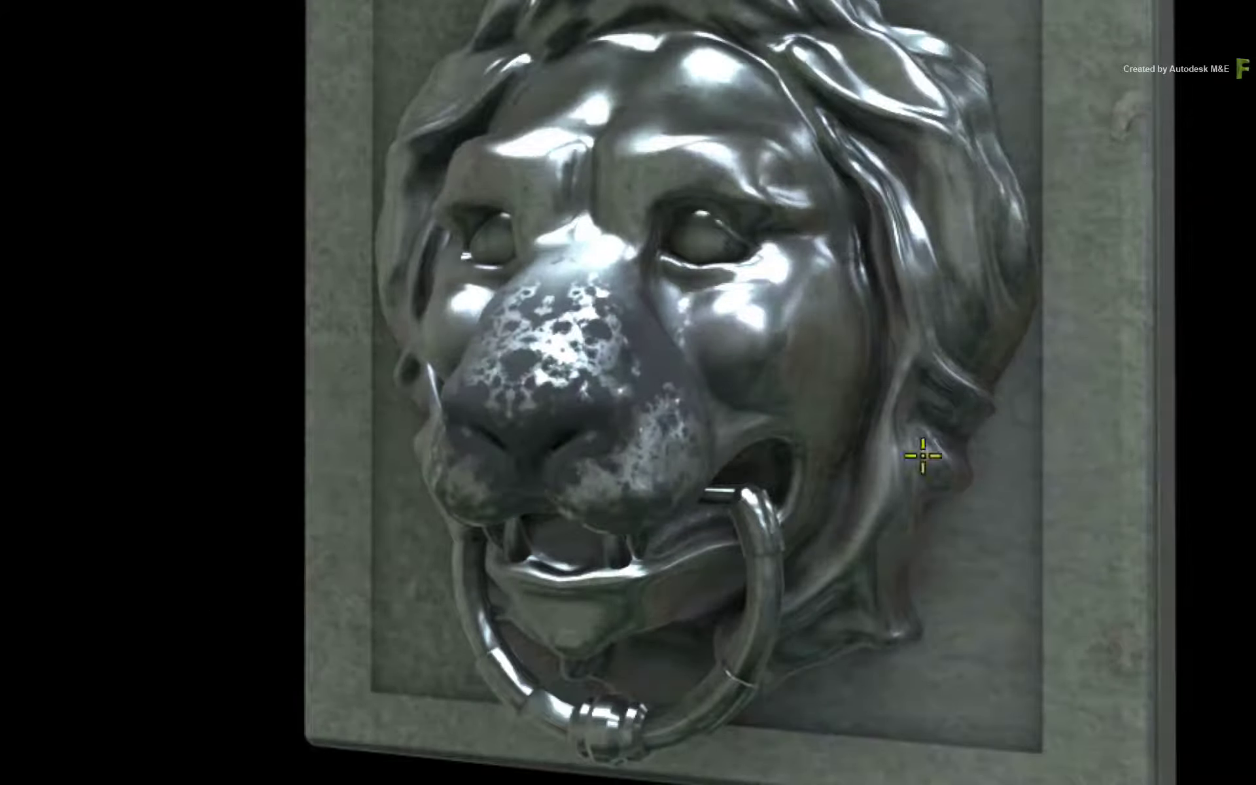
left_click_drag(565, 349, 634, 370)
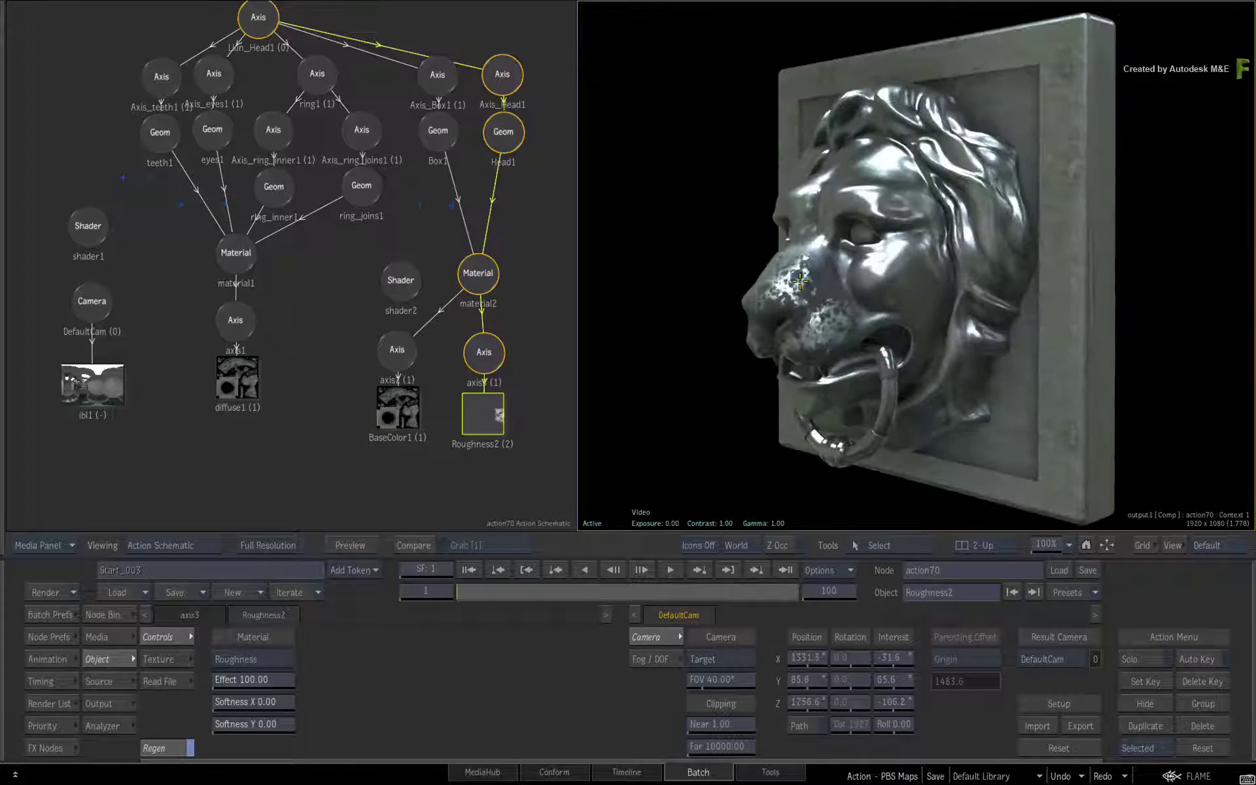
left_click_drag(871, 268, 840, 278)
Add another PBS Map to the lion head's material beside the Roughness map and review its available map types, leaving it Undefined
left_click_drag(362, 453, 207, 488)
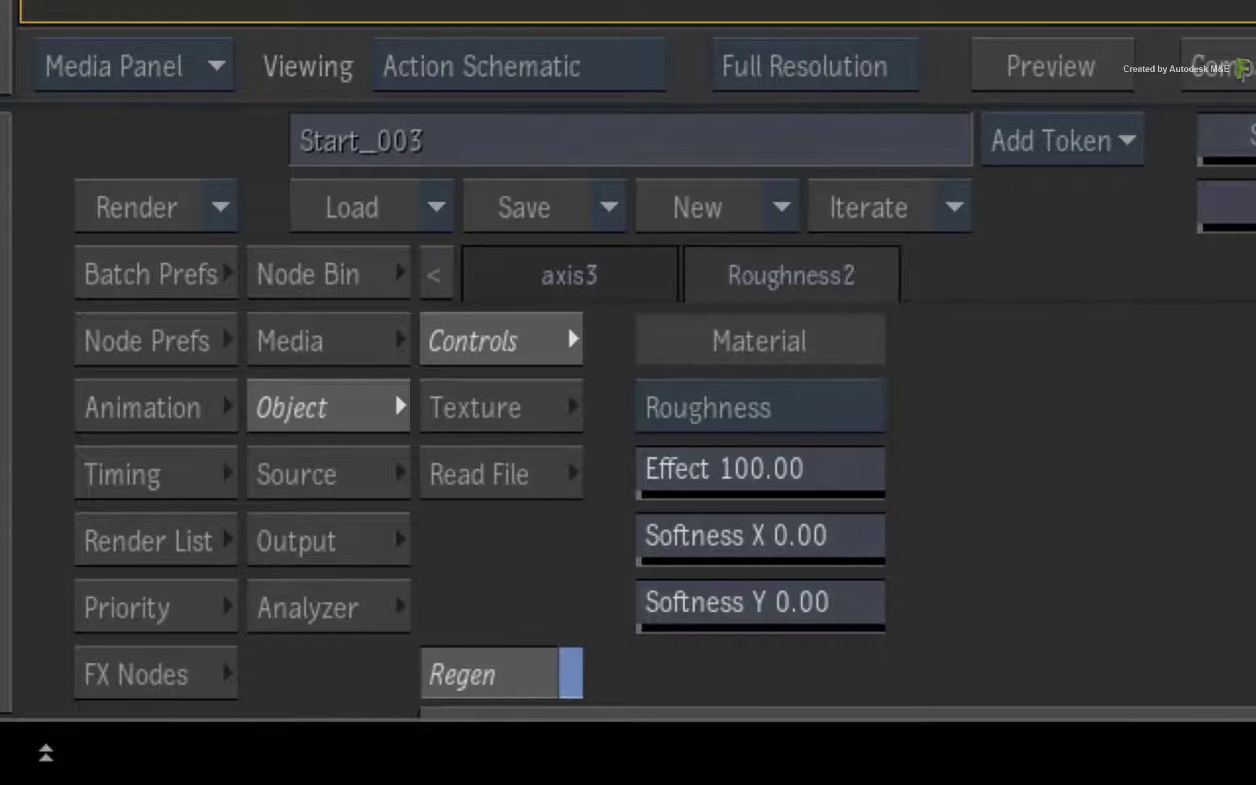
left_click(402, 272)
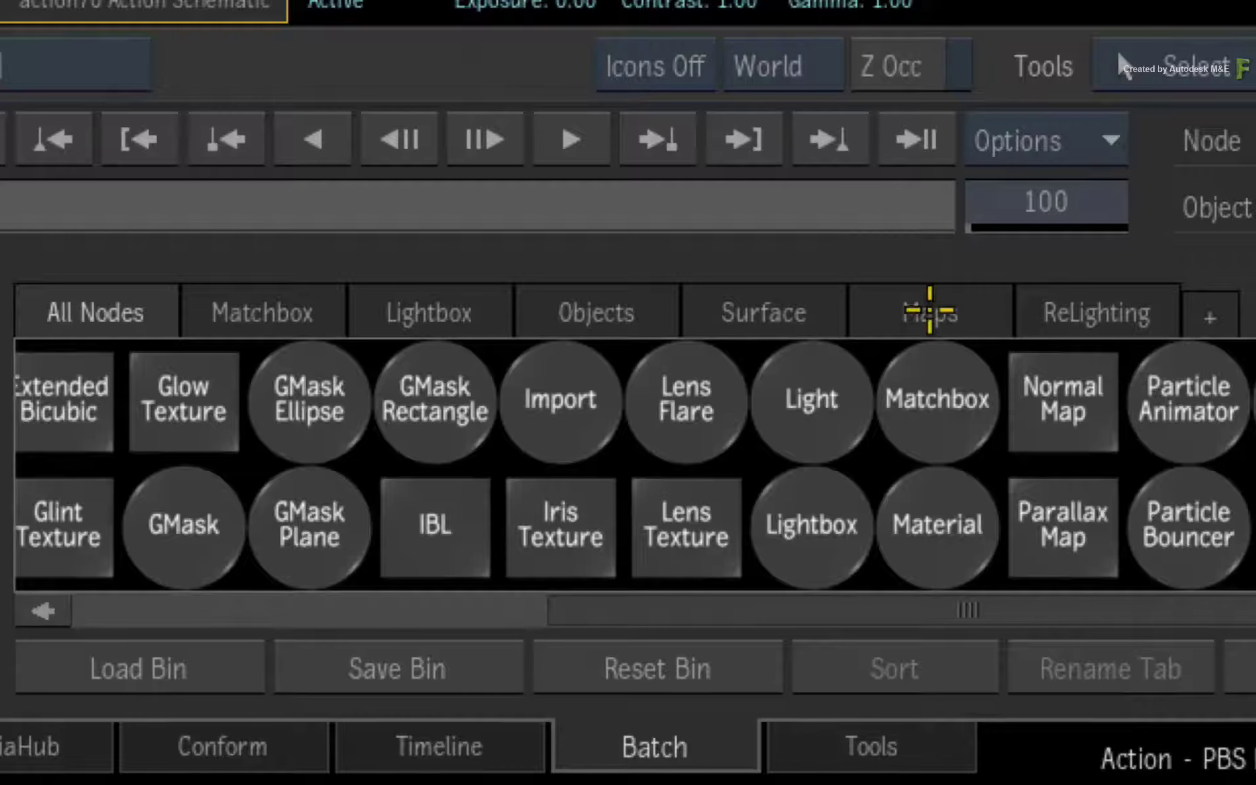
left_click(930, 309)
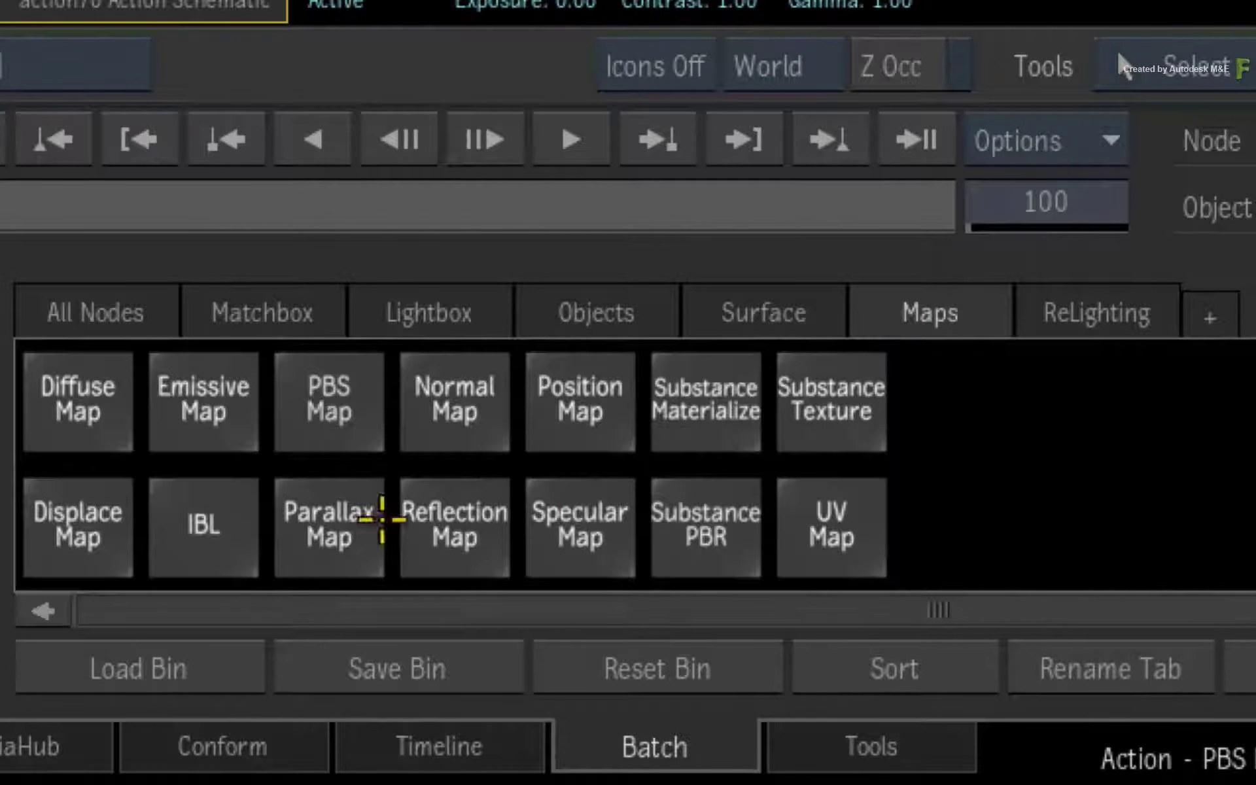
left_click(323, 410)
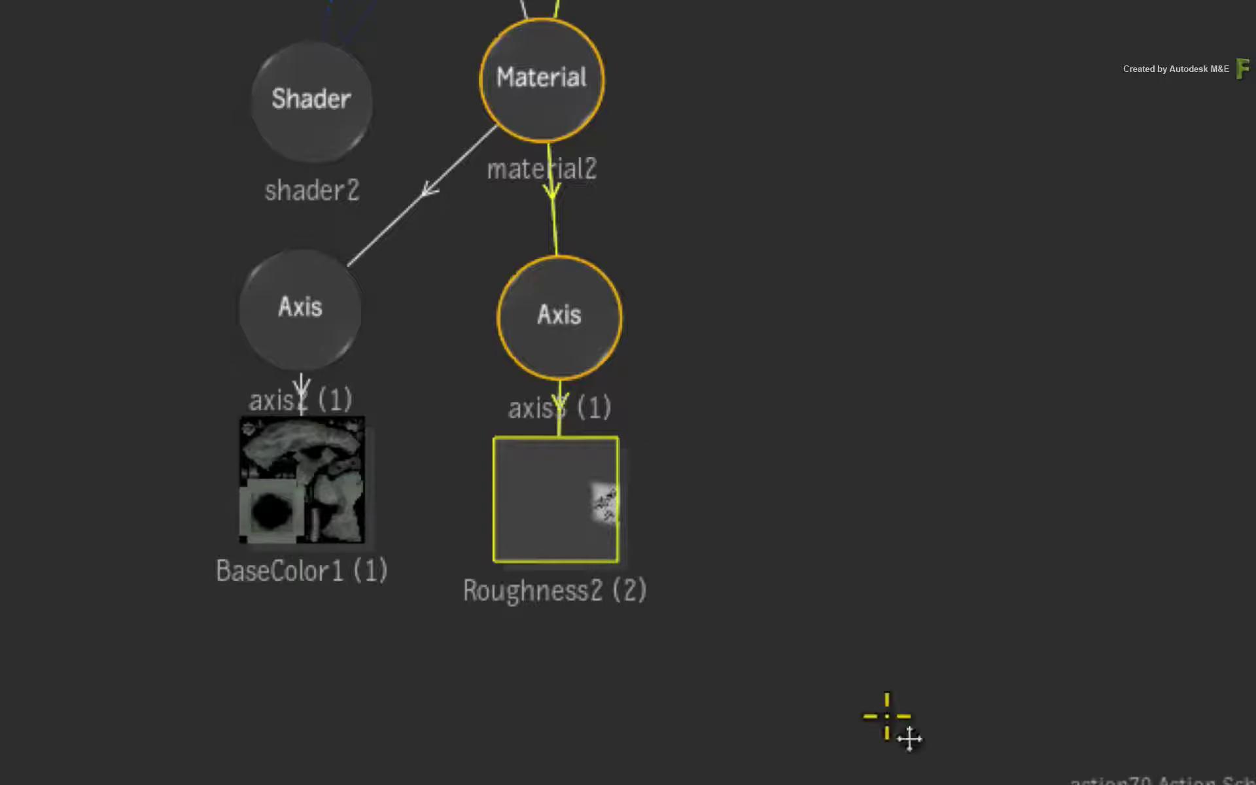
left_click_drag(776, 261, 808, 330)
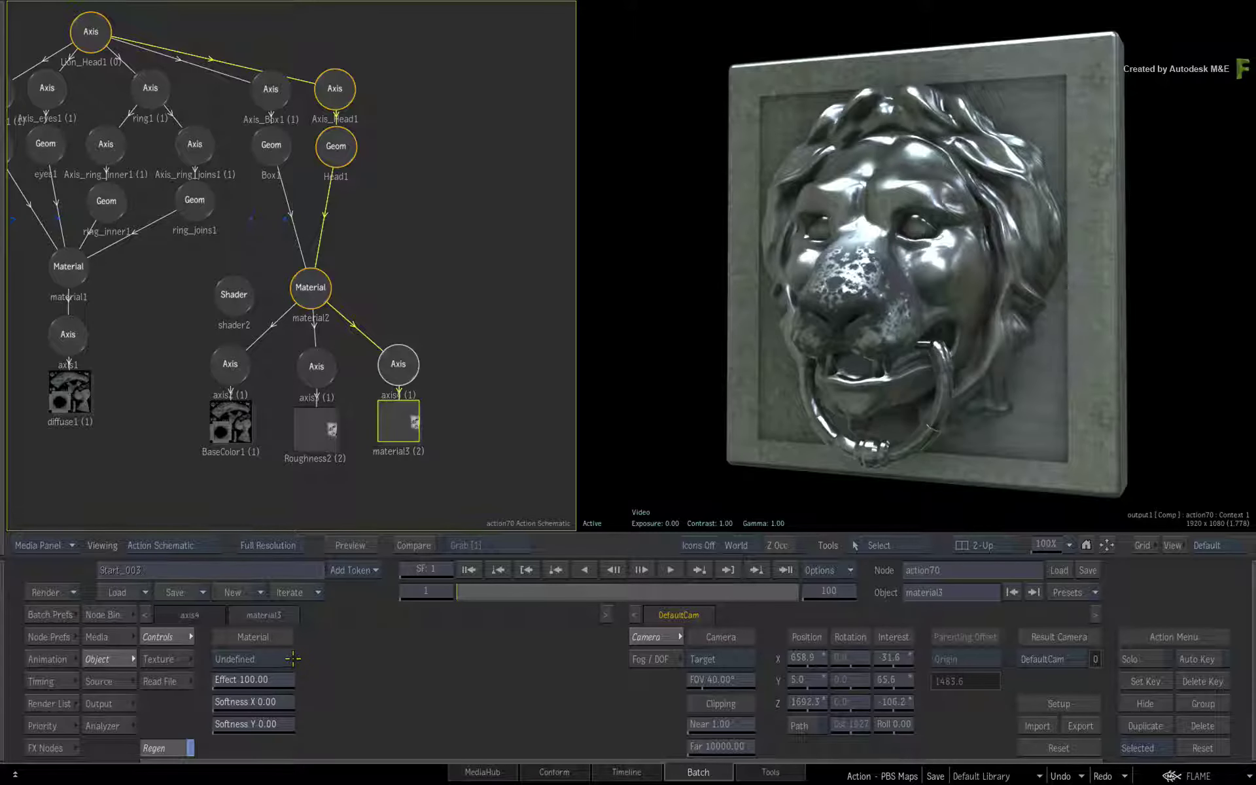
left_click(288, 658)
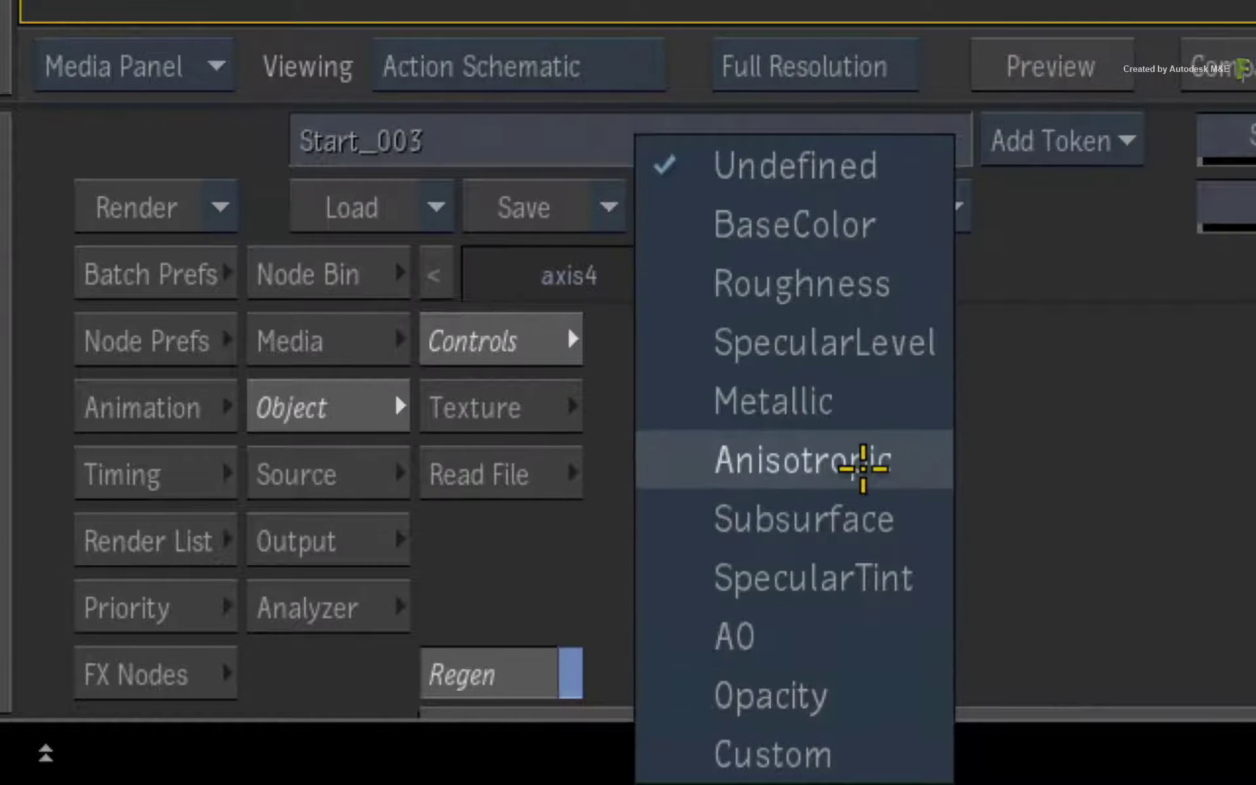
left_click(873, 167)
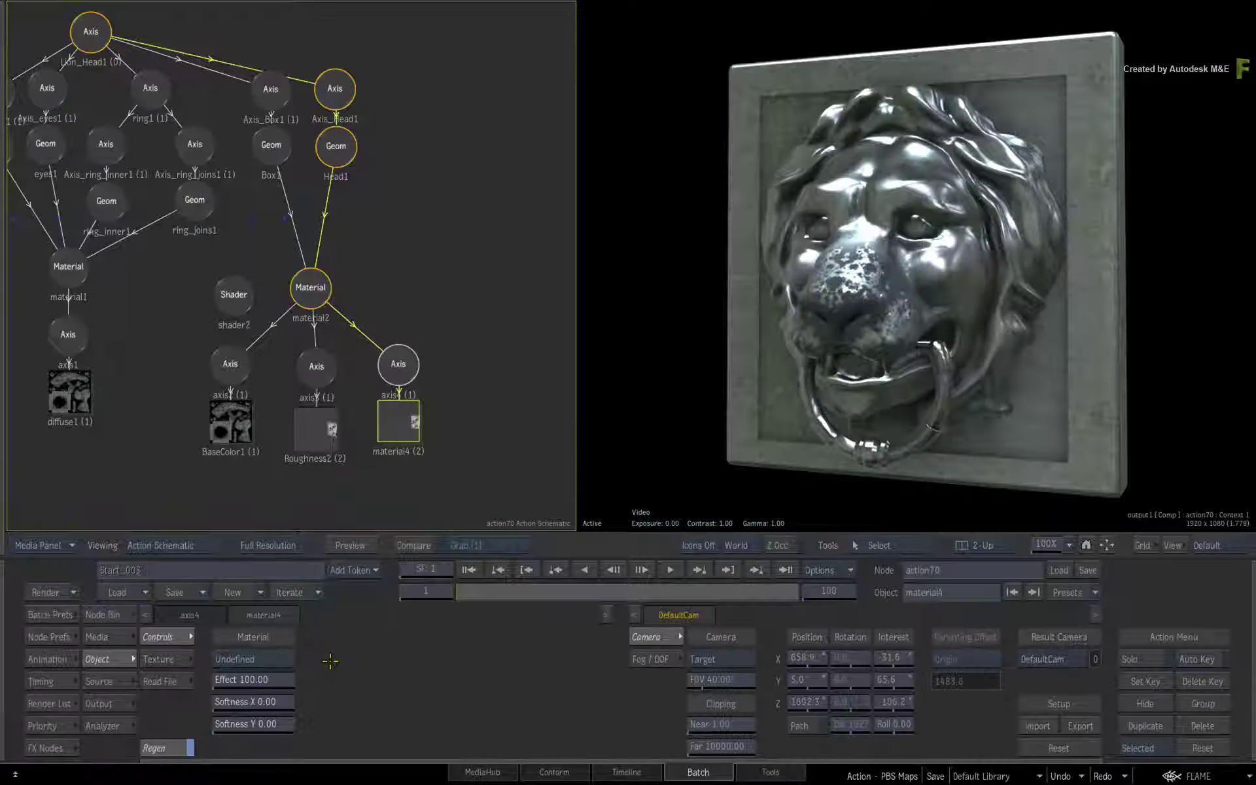
Try raising the transparency of the material shared by the head and box, and return it to 0.0%
left_click(314, 284)
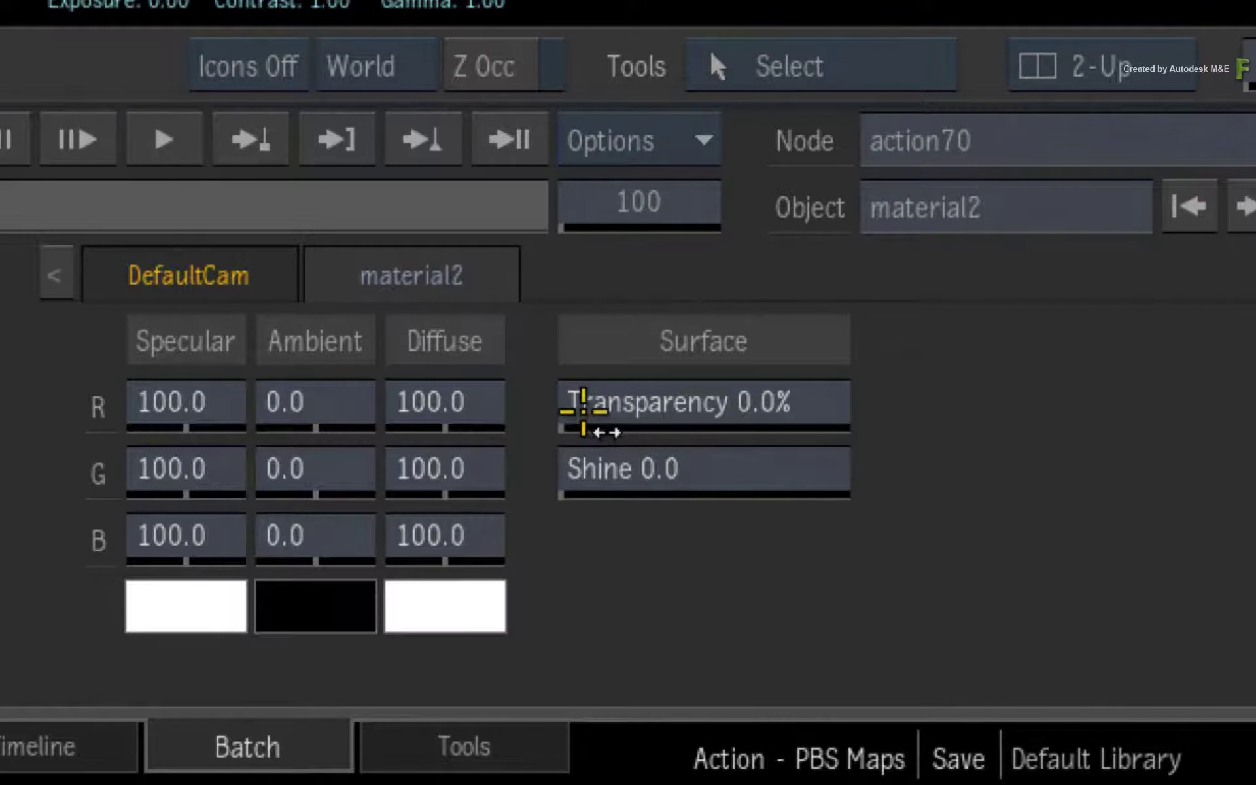
left_click_drag(584, 411, 704, 380)
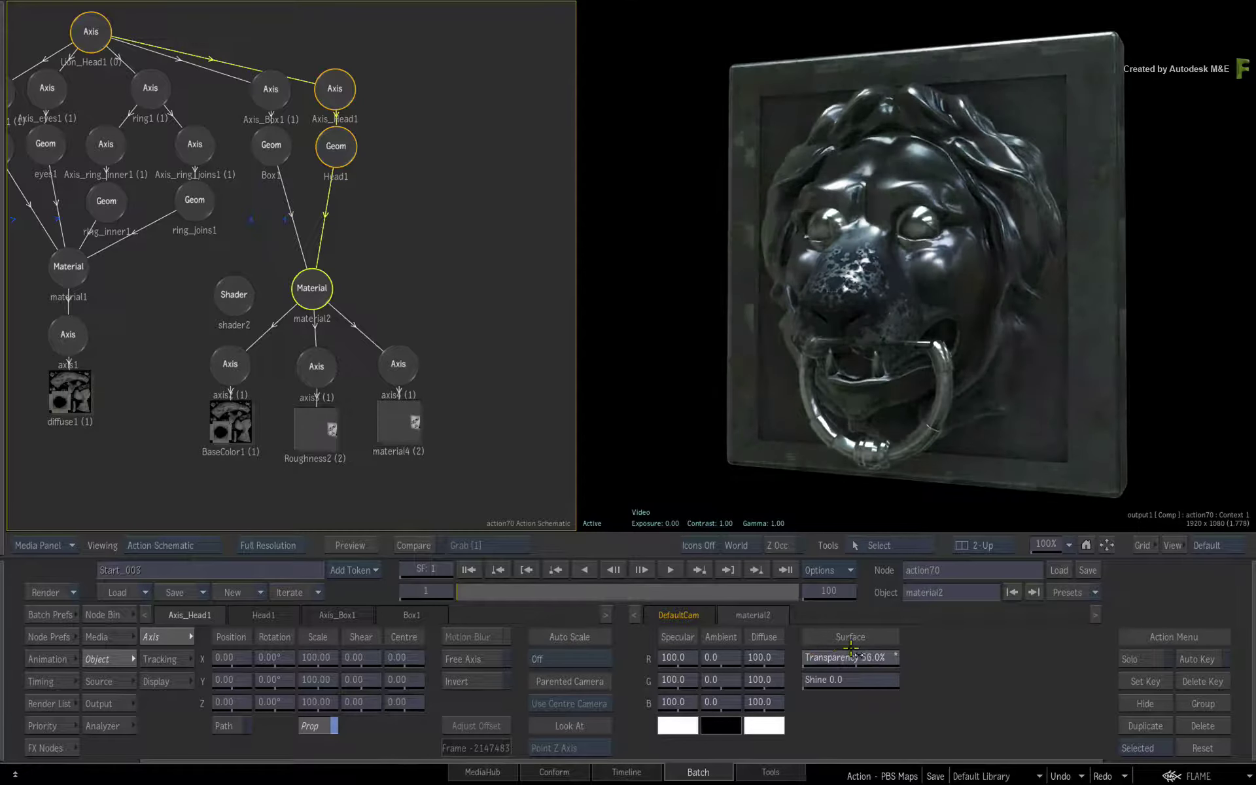
left_click_drag(850, 649, 720, 654)
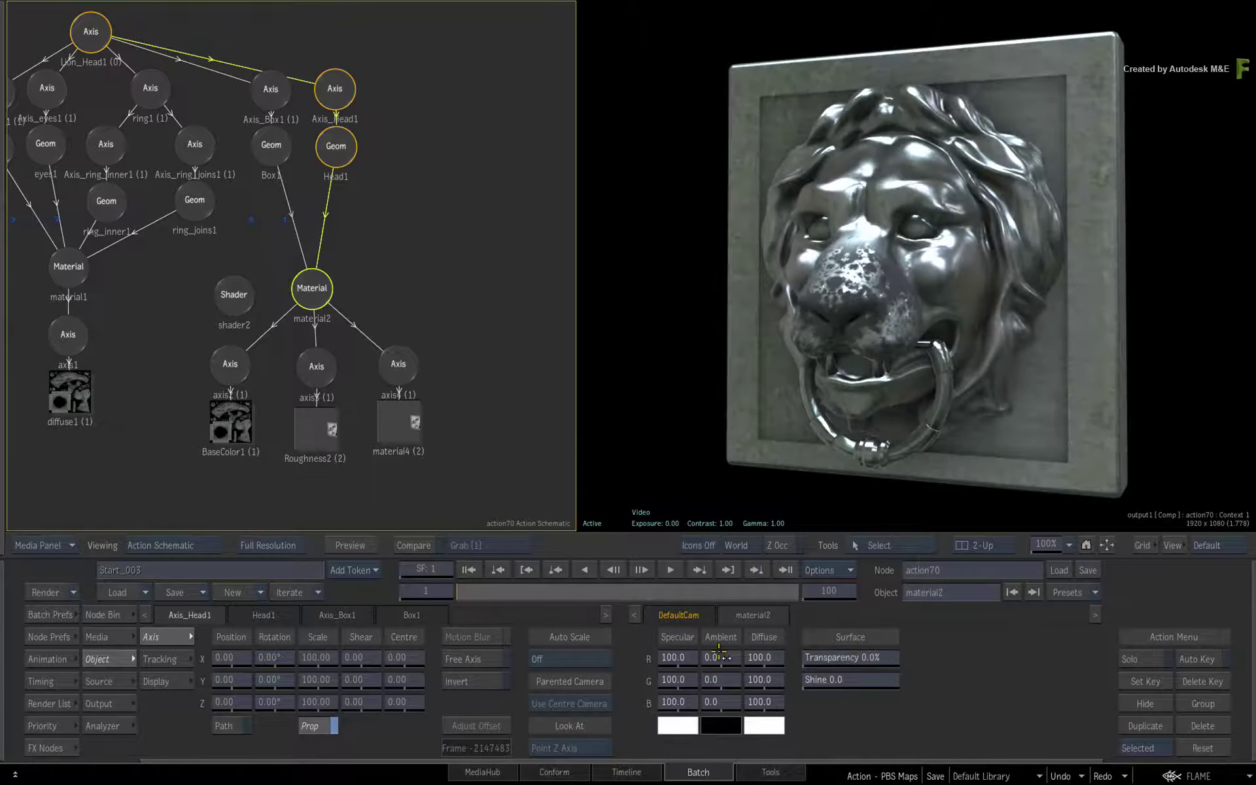
Set the new PBS map's type to Opacity and inspect its effect on the lion's head
left_click(407, 431)
left_click(270, 655)
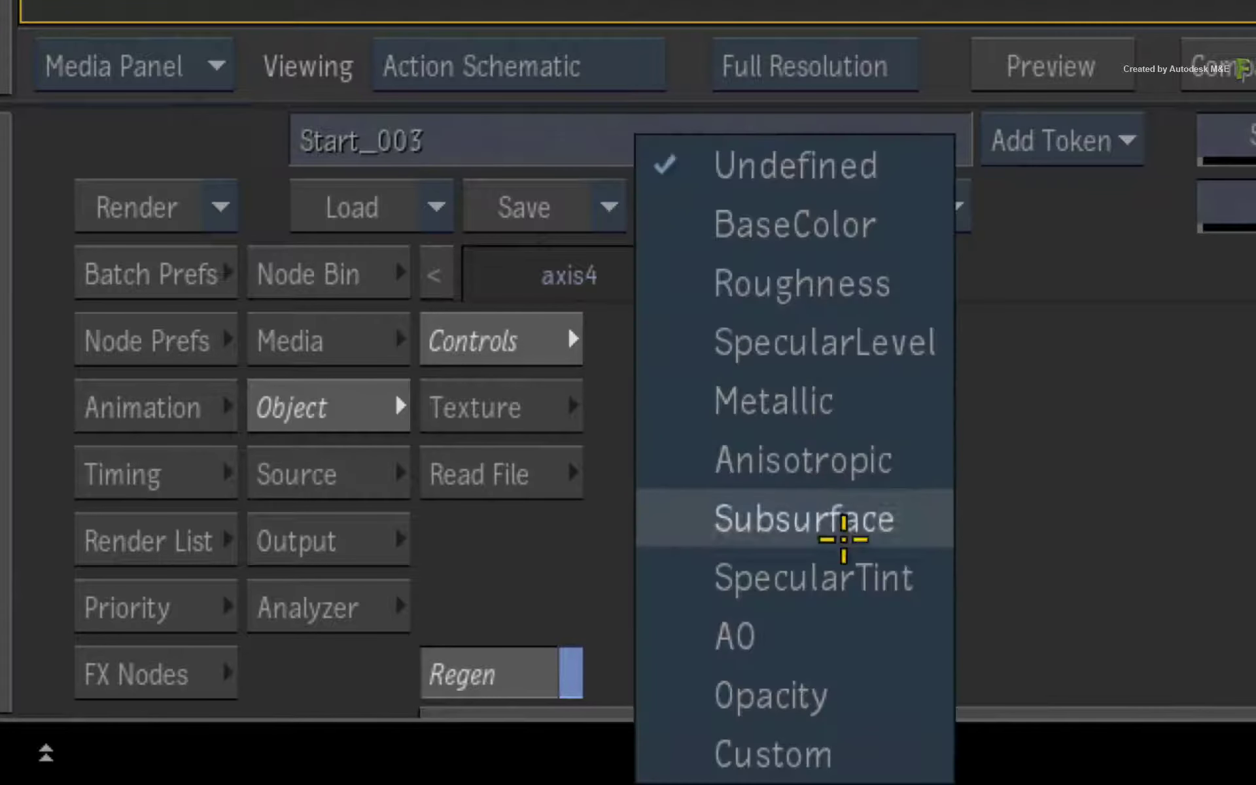
left_click(889, 690)
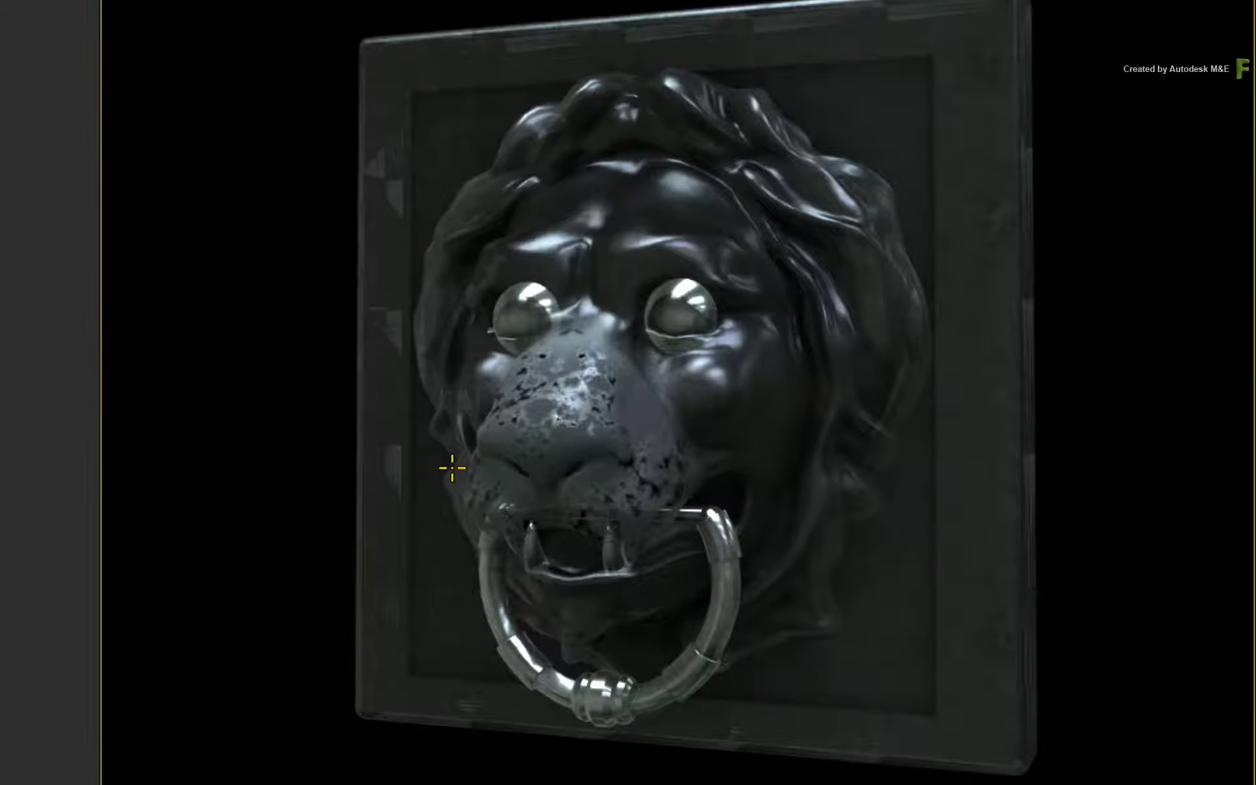
left_click_drag(449, 463, 585, 473)
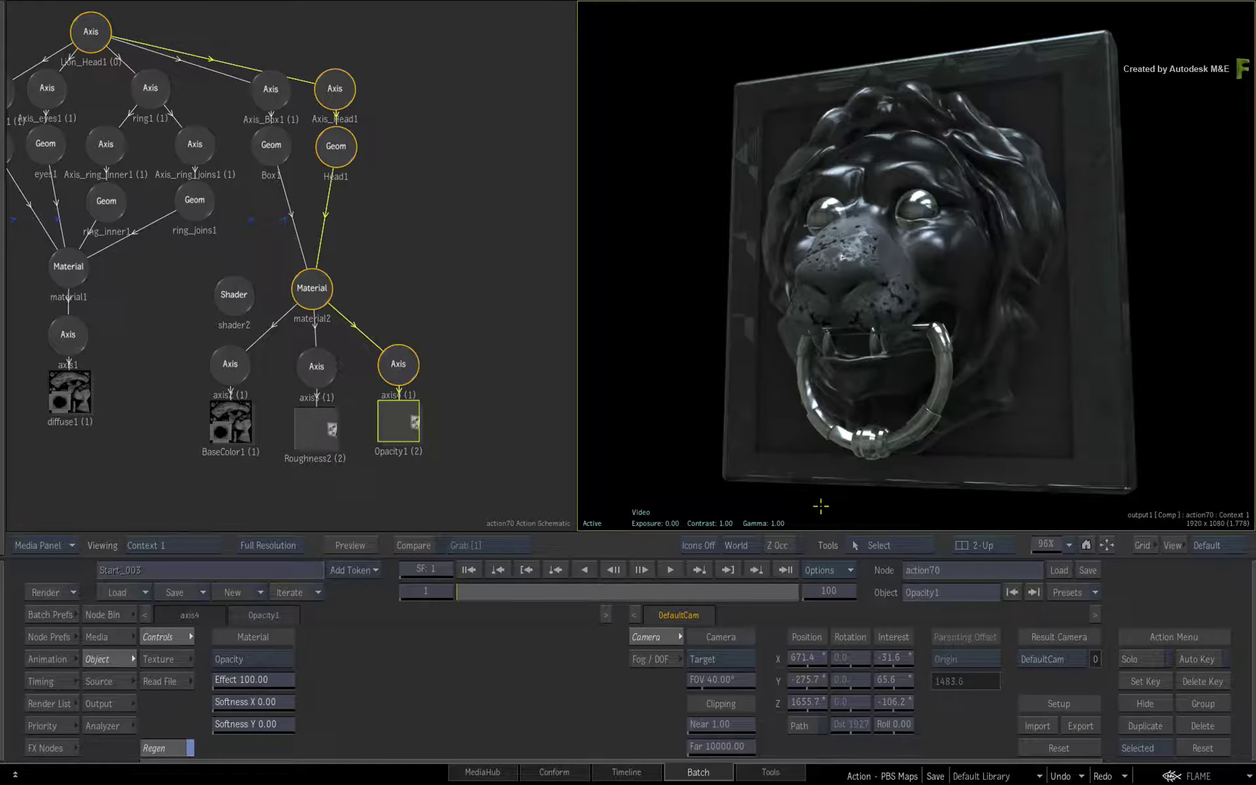
Set the polygon sorting of the Box1 and Head1 geometries to Sort Transp and check the transparency from several angles
left_click(270, 147)
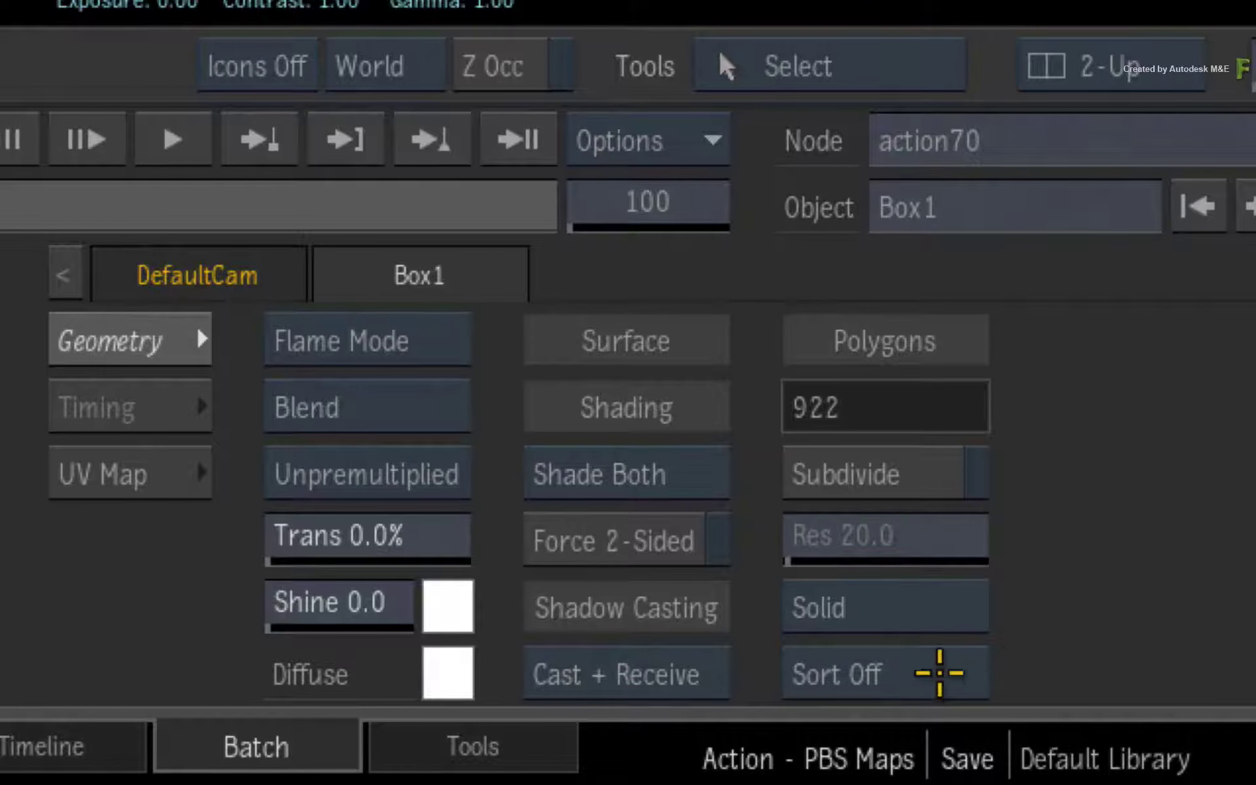
left_click(927, 747)
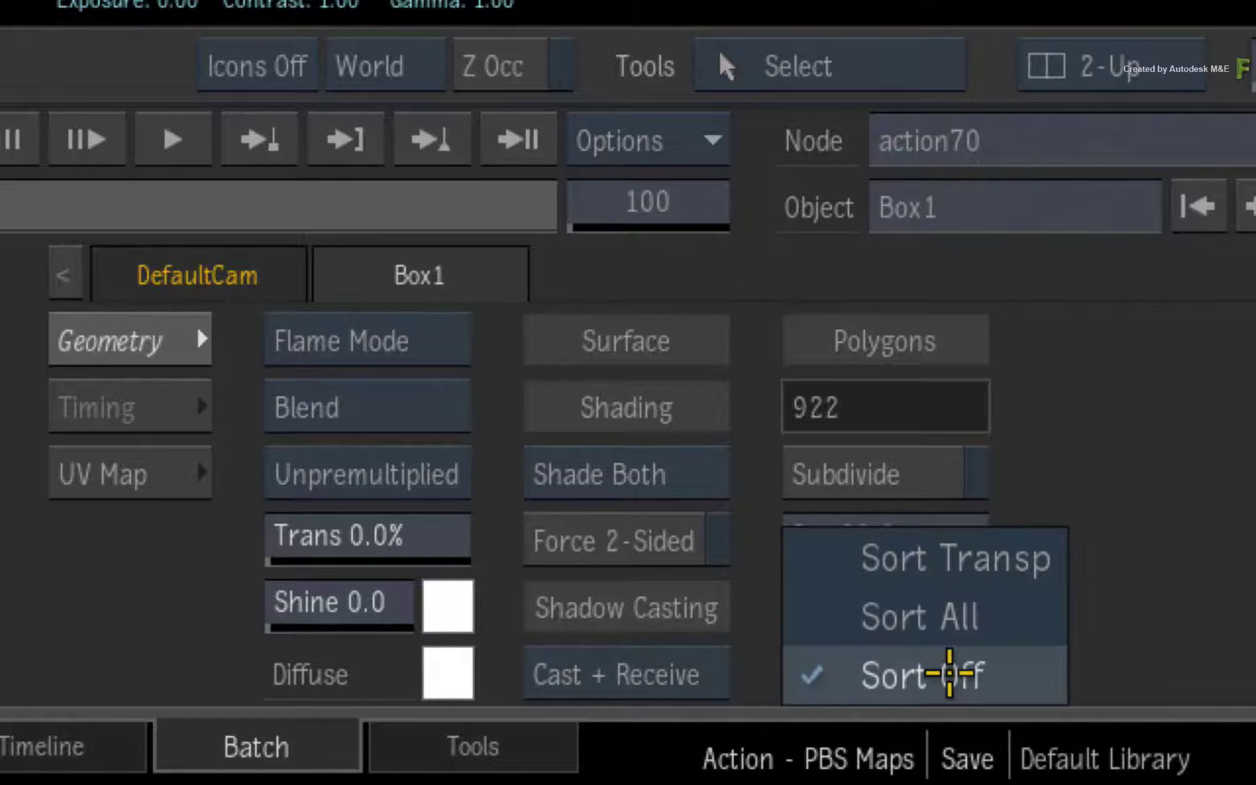
left_click(1002, 556)
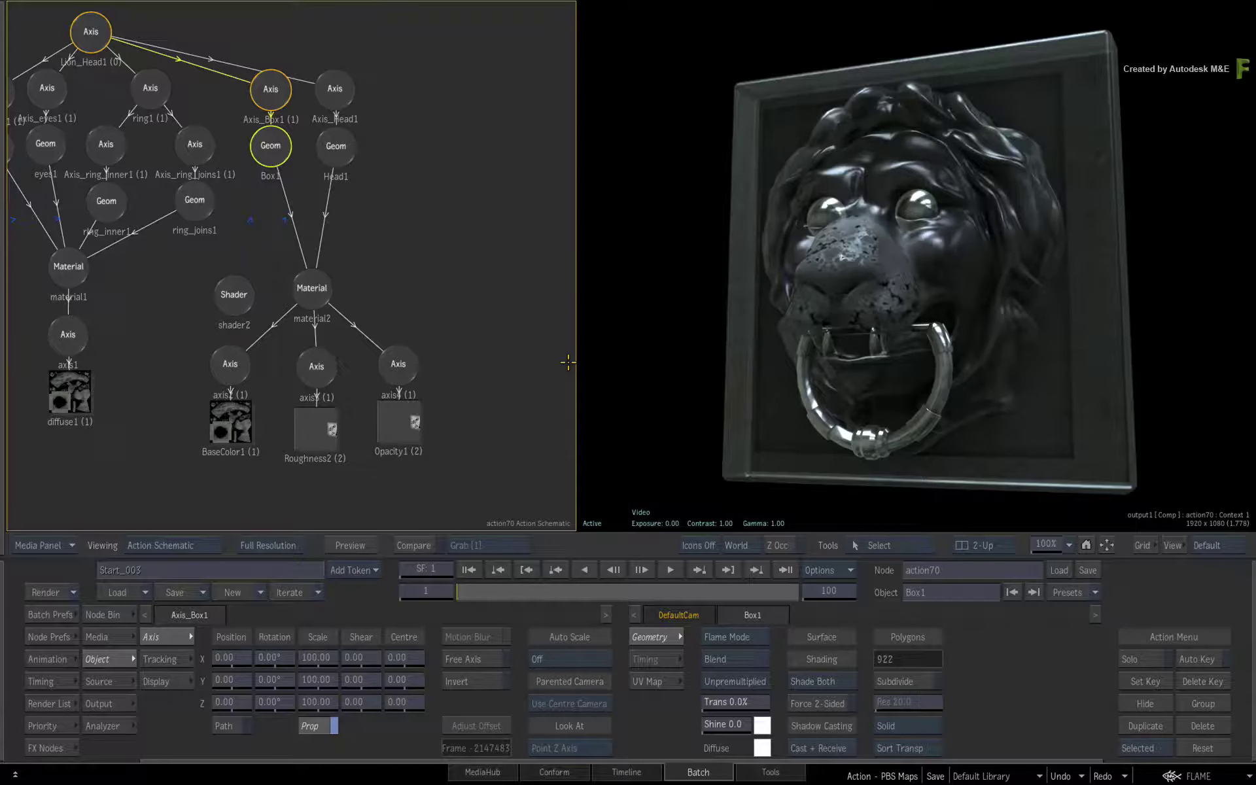
left_click(330, 142)
left_click(907, 747)
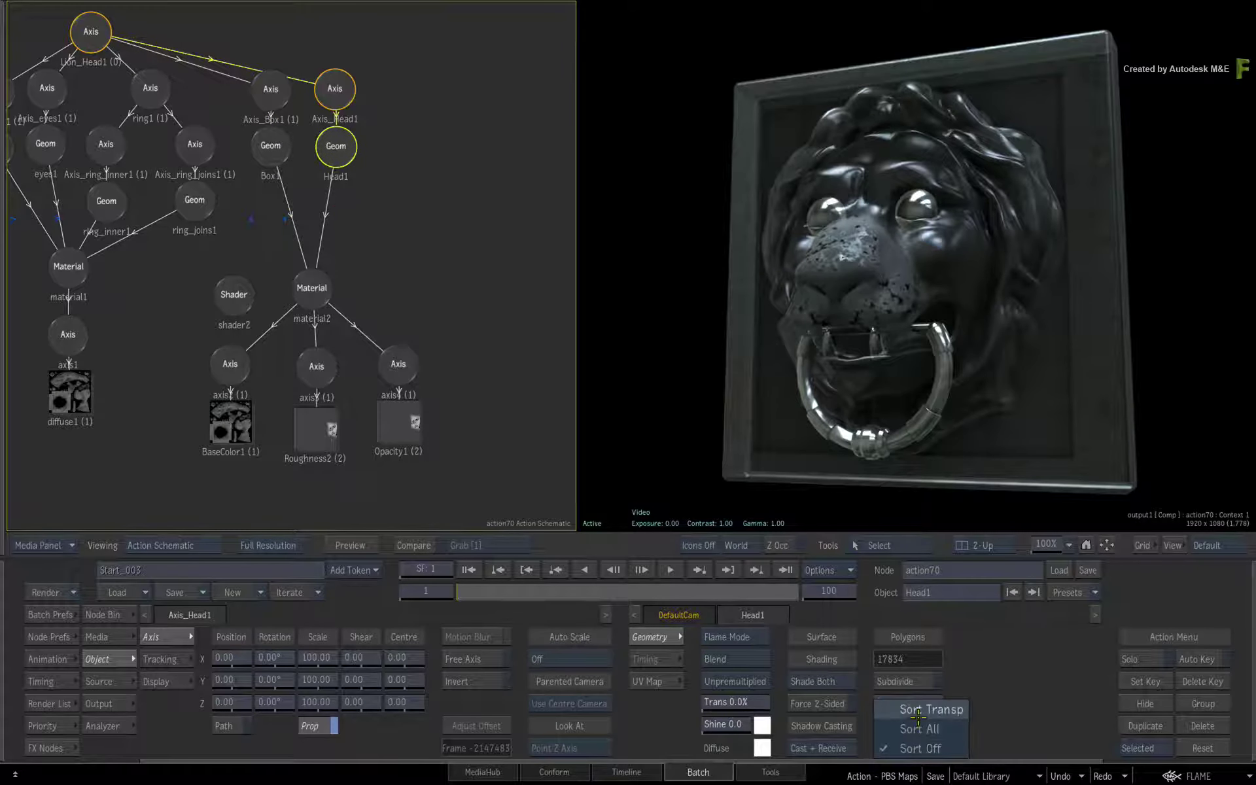
left_click(914, 706)
left_click_drag(799, 280, 911, 283)
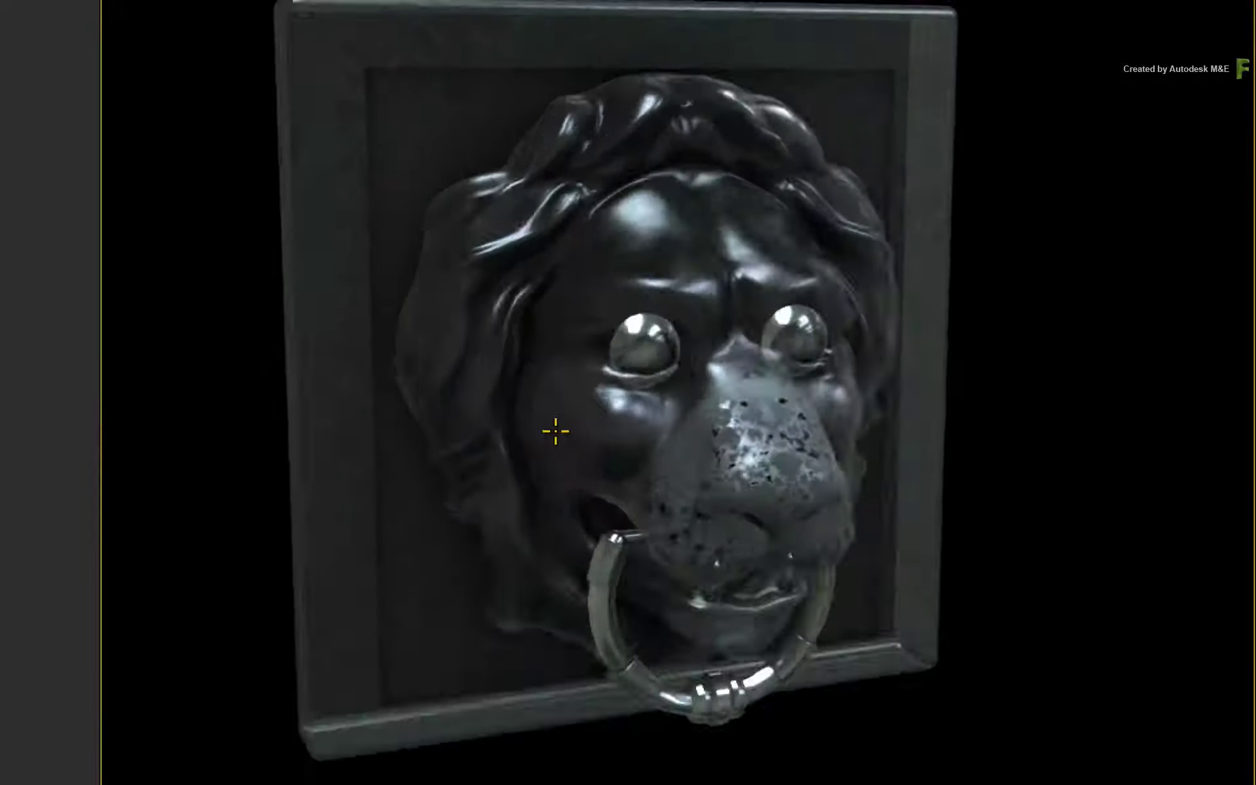
left_click_drag(556, 432, 615, 429)
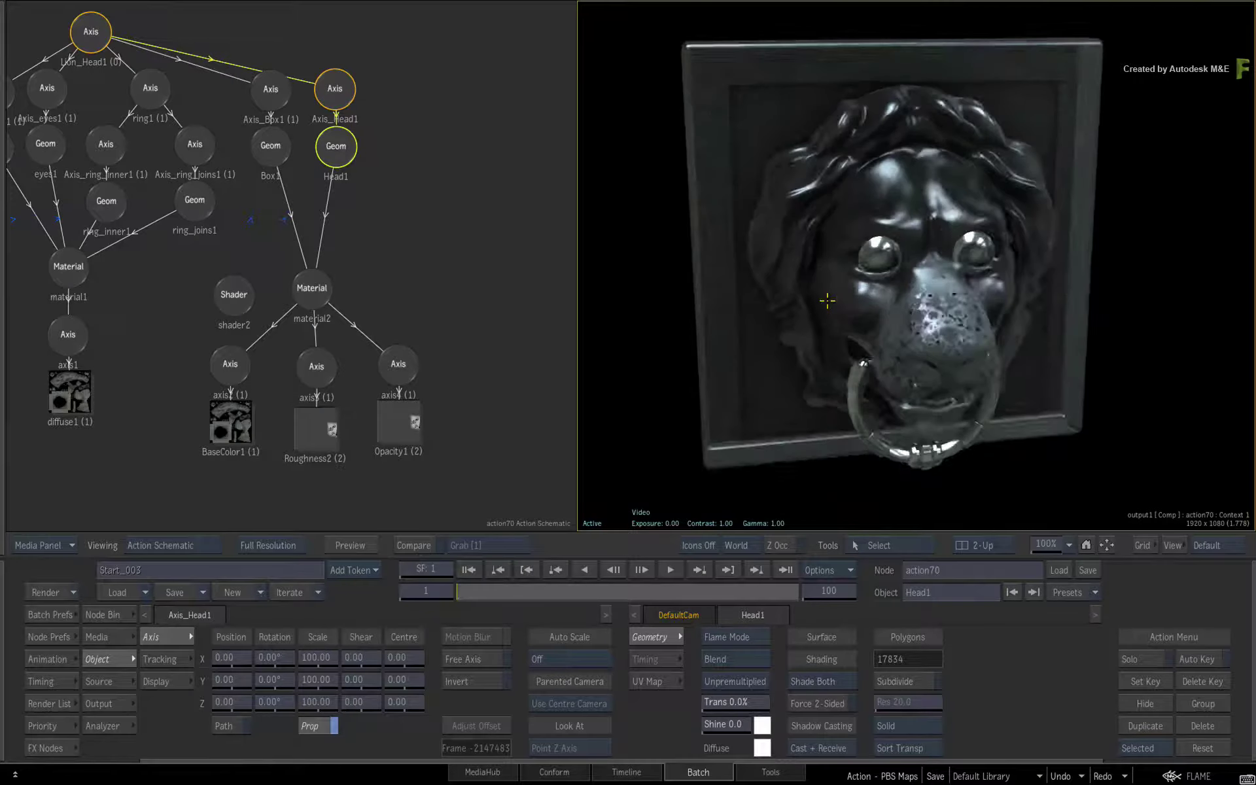
left_click_drag(827, 301, 776, 291)
left_click(770, 338)
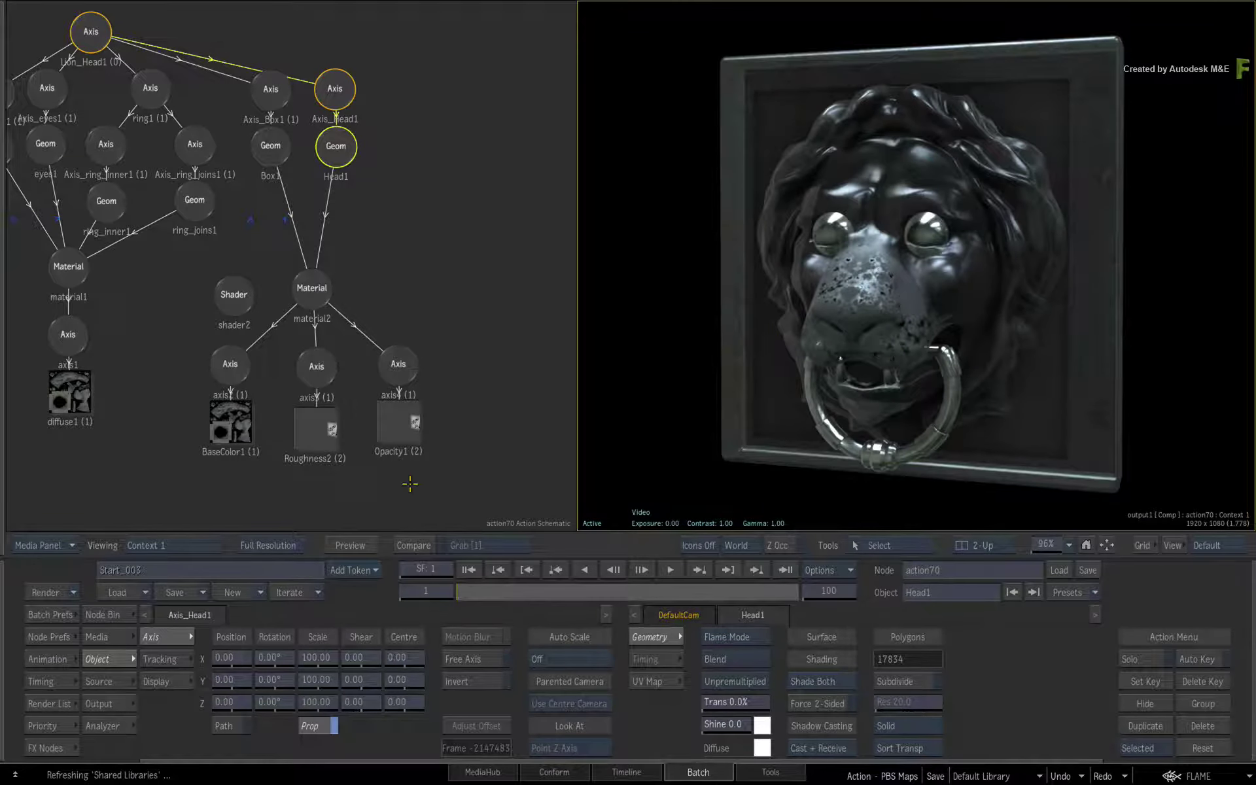
Change the Opacity map's type to Custom and inspect the lion head from several angles, finishing in a single-view layout
left_click(395, 430)
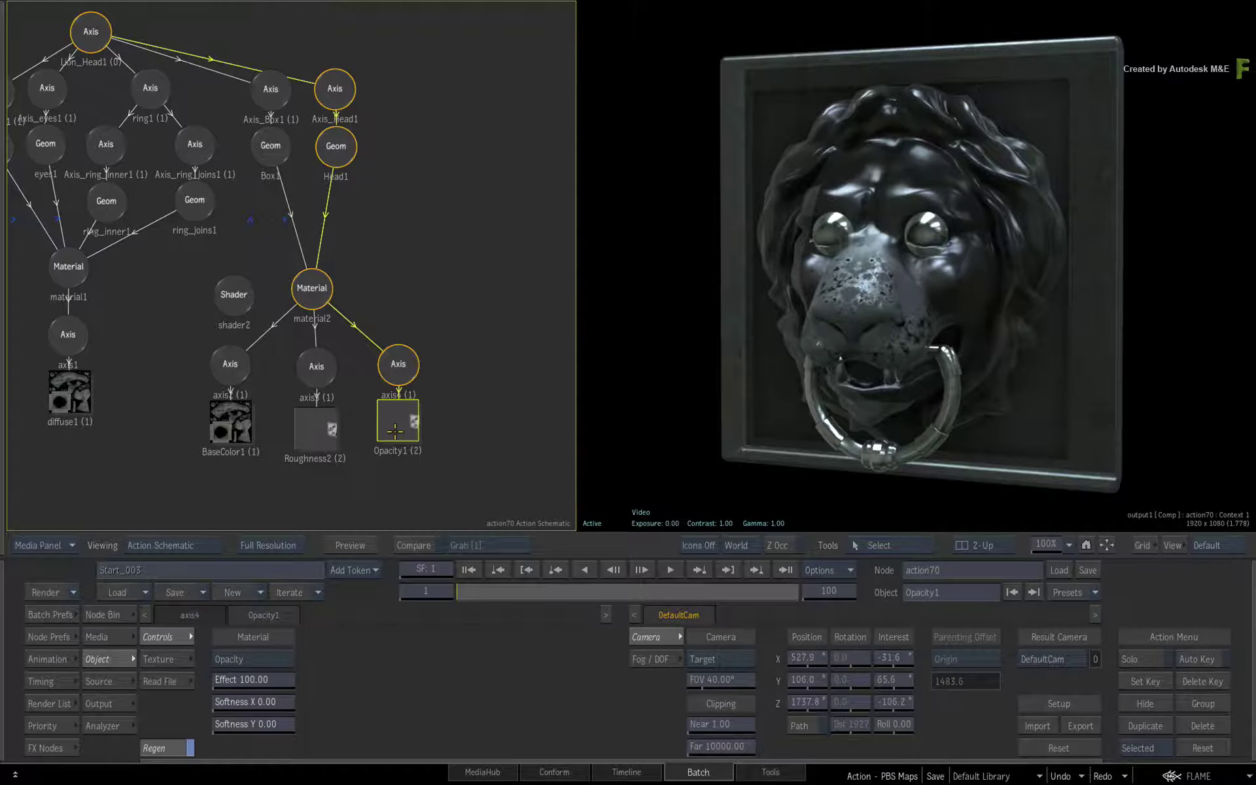
left_click(290, 658)
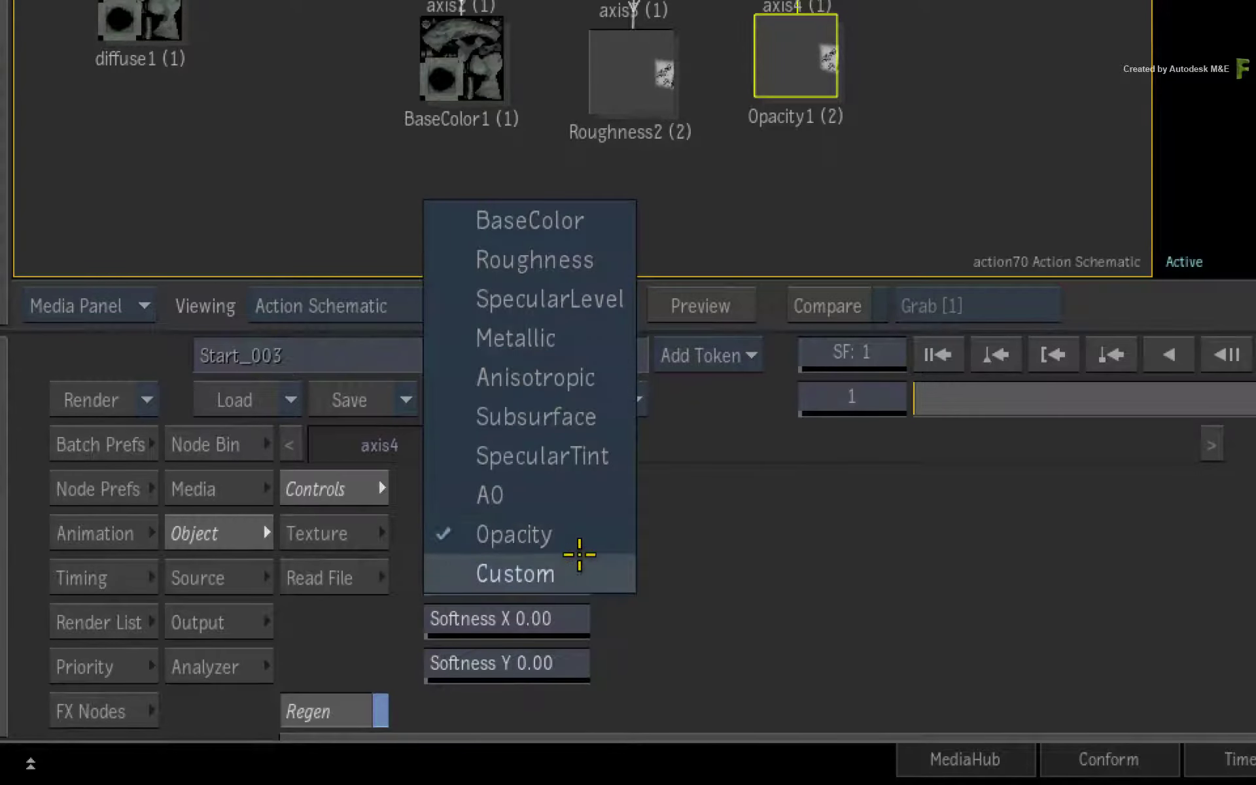
left_click(579, 574)
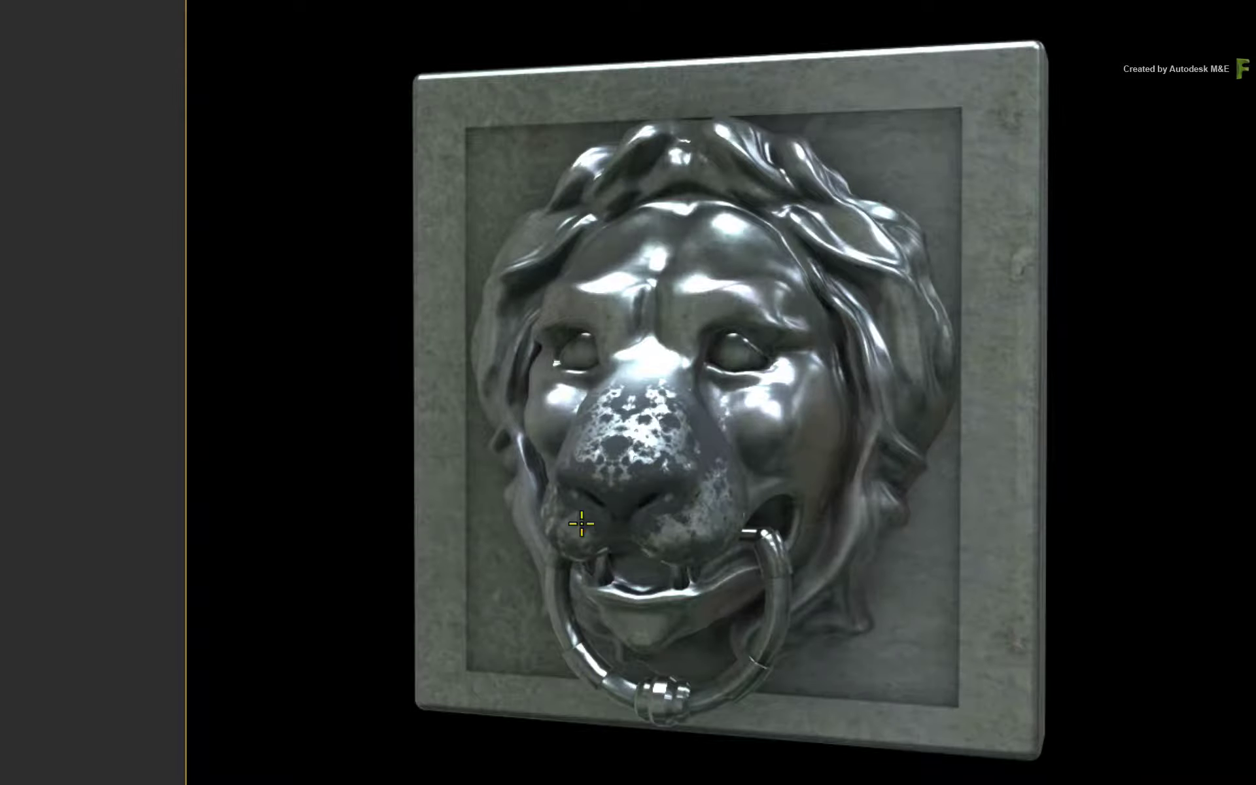
left_click(746, 284)
left_click_drag(630, 428, 598, 399)
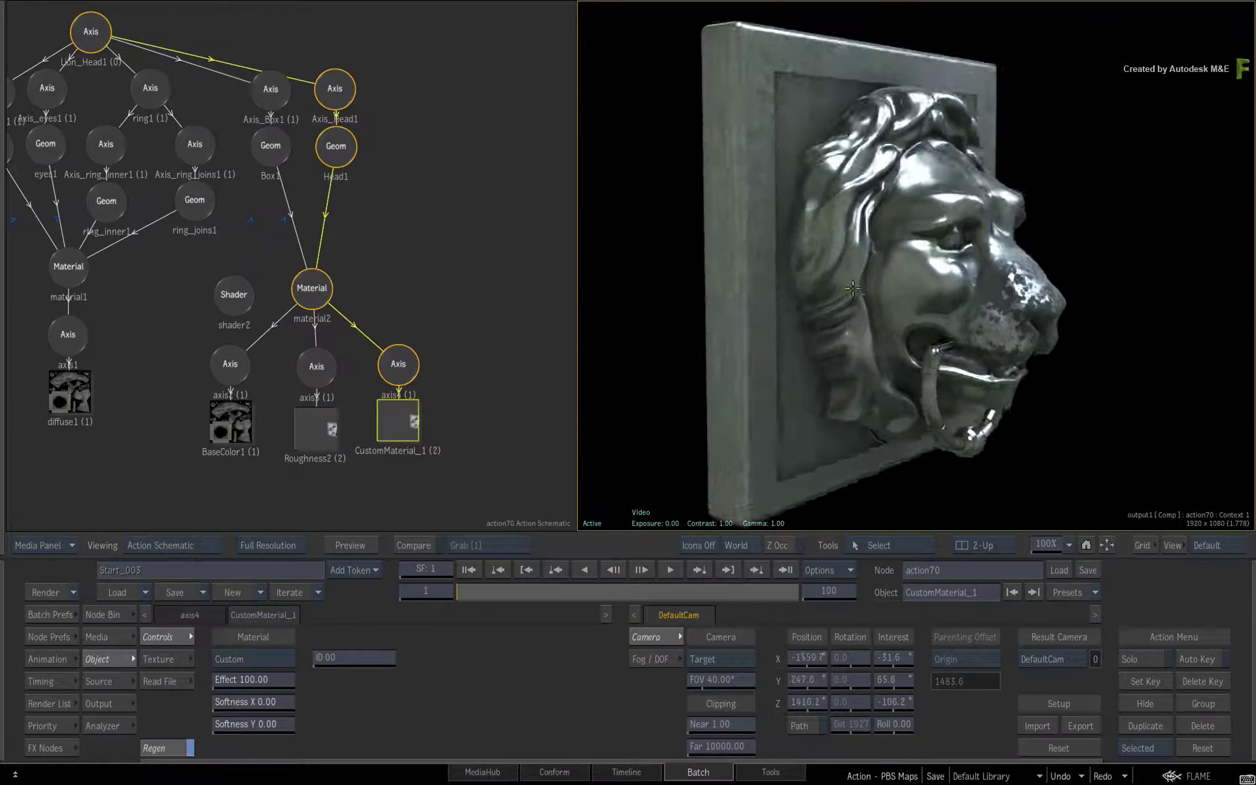
left_click_drag(854, 281, 795, 279)
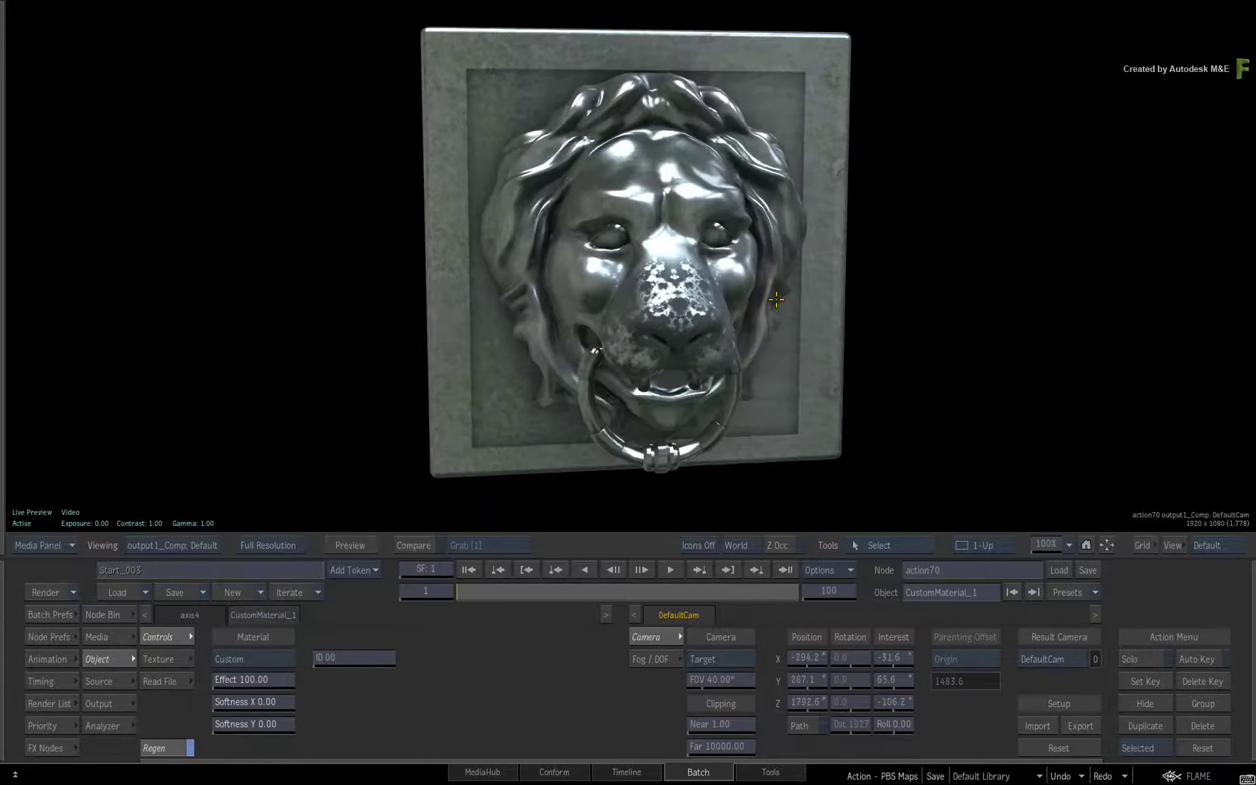
left_click_drag(776, 299, 719, 346)
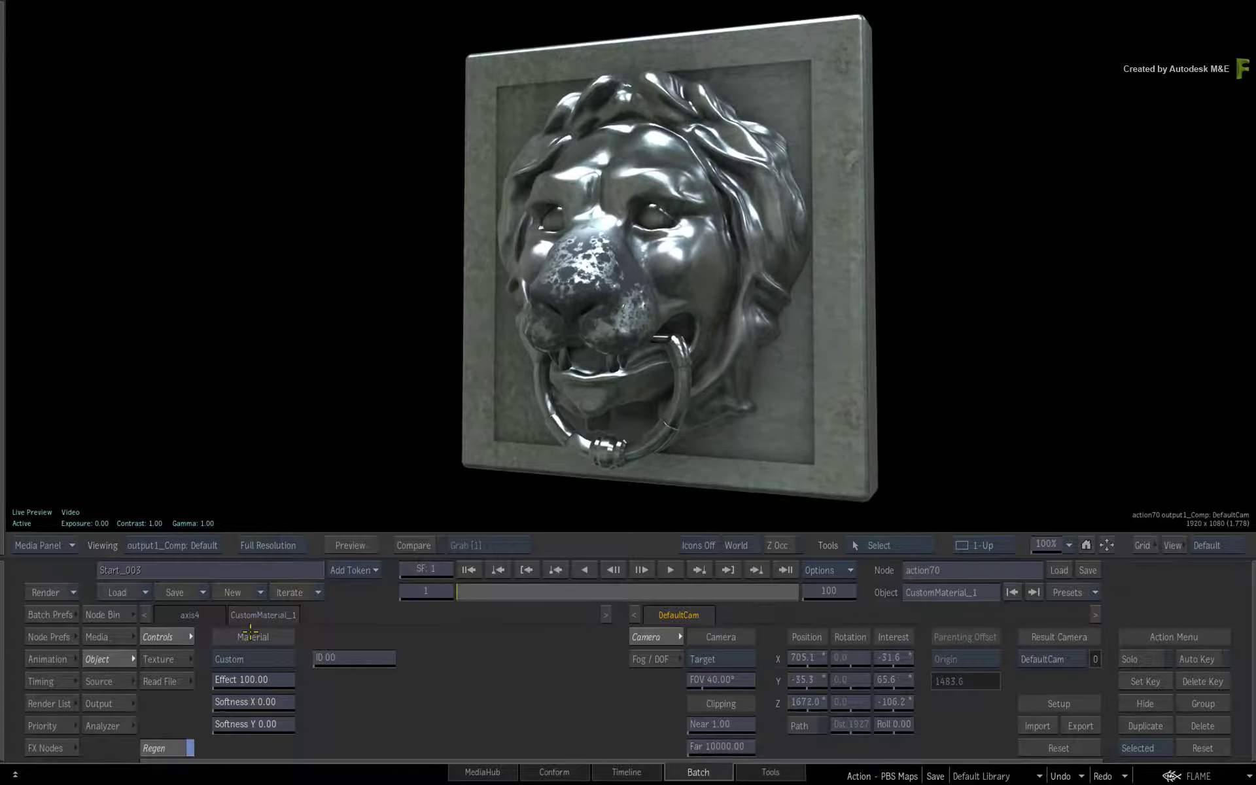
Browse the full set of available Action nodes, through to the Shader and Substance nodes
left_click(109, 614)
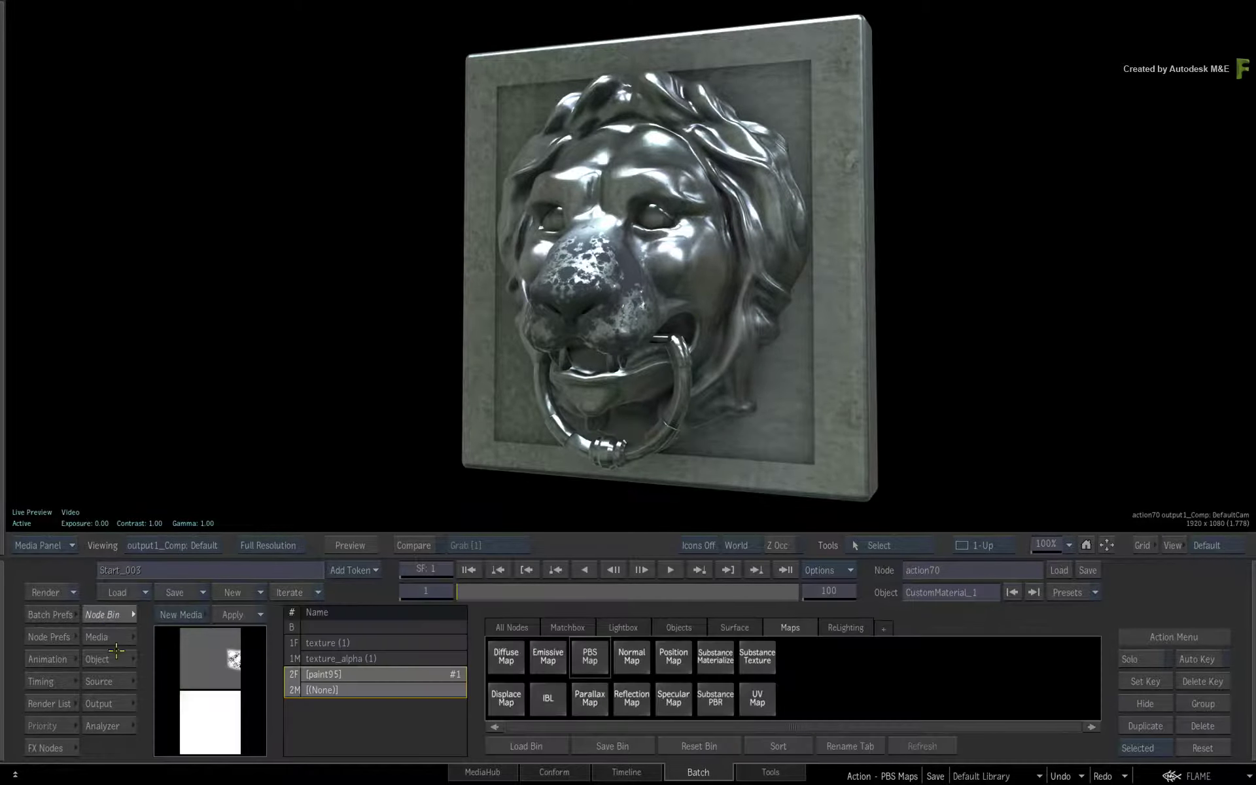
left_click(517, 621)
scroll(898, 681, "right", 5)
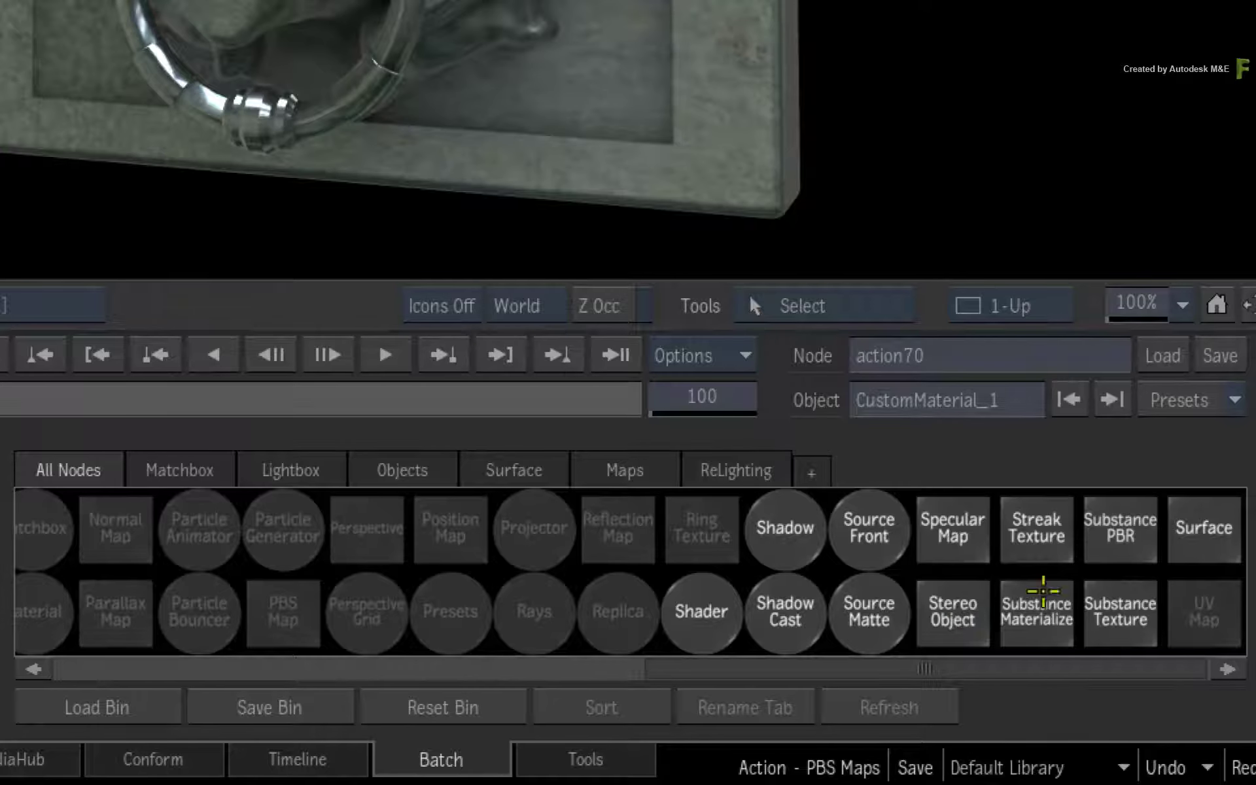